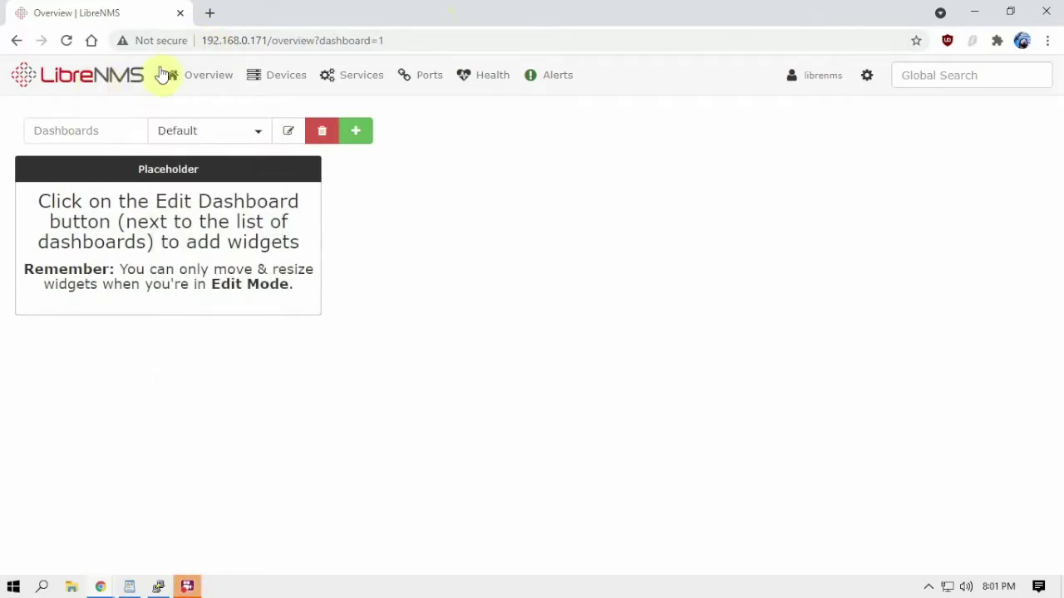
- Show the Devices dropdown in LibreNMS's top navigation bar from the Default dashboard
mouse_move(281, 89)
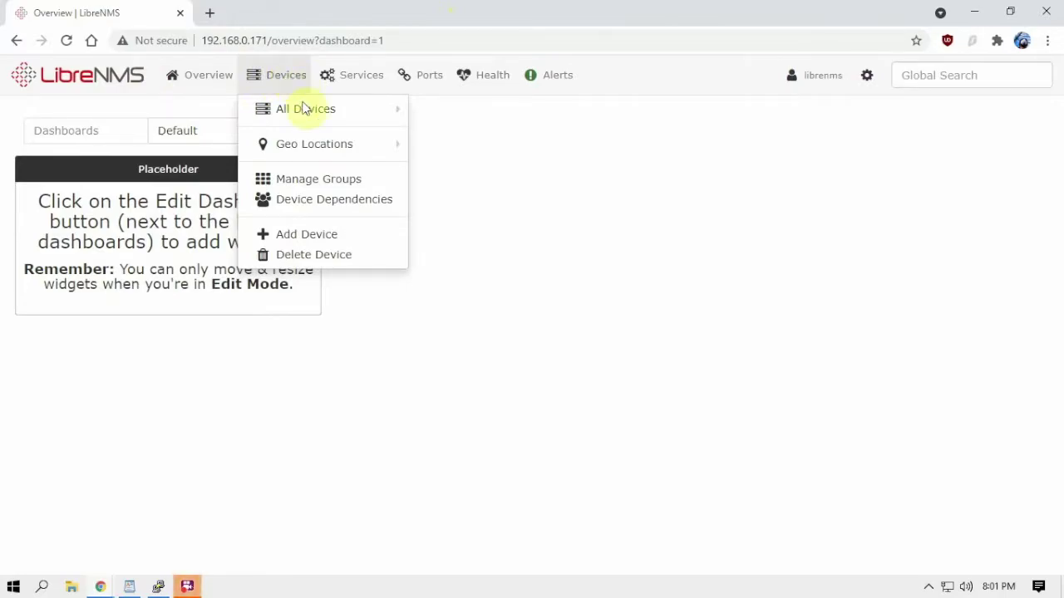
- Open Add Device and enter 192.168.0.137 as the hostname by editing the suggested 192.168.0.171
left_click(298, 239)
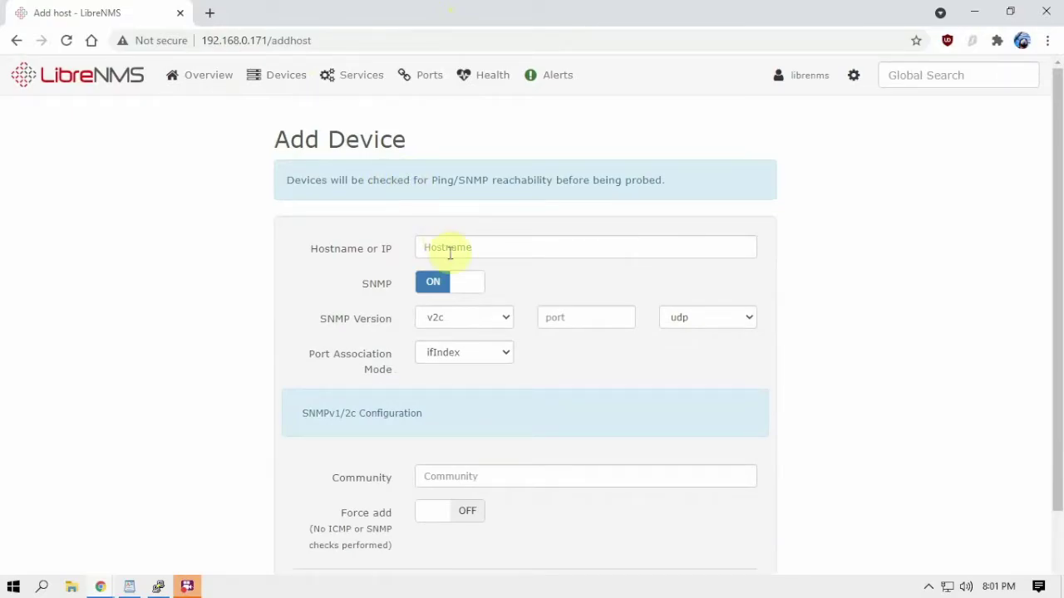
left_click(450, 249)
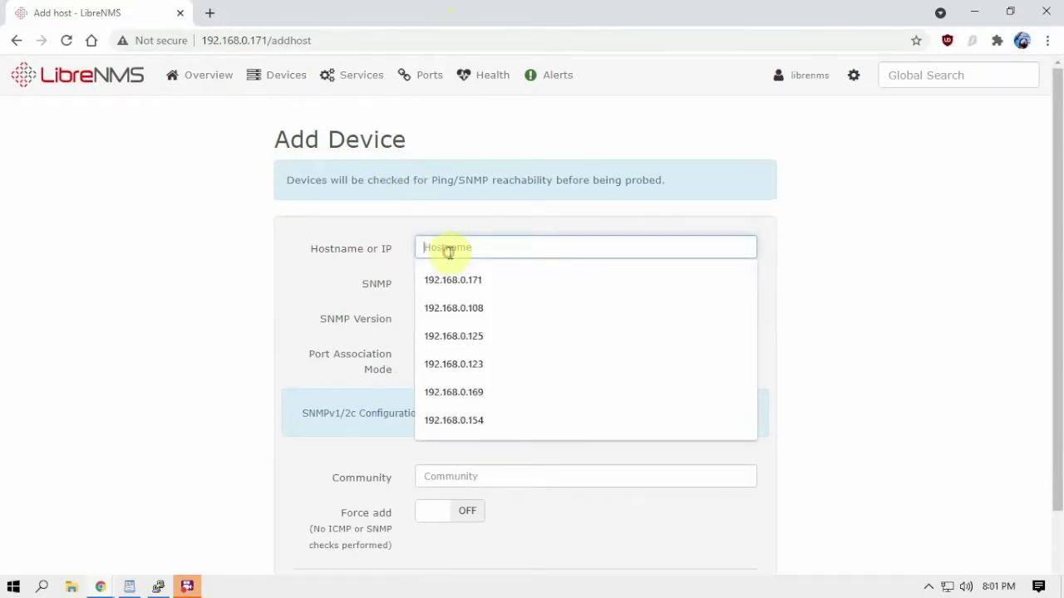
left_click(465, 283)
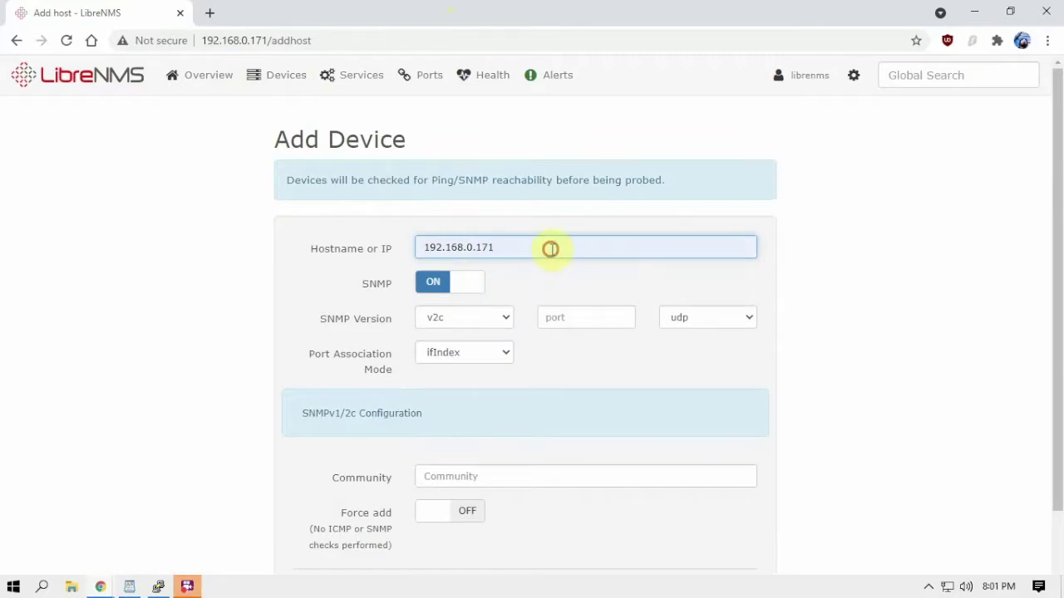
key("BackSpace")
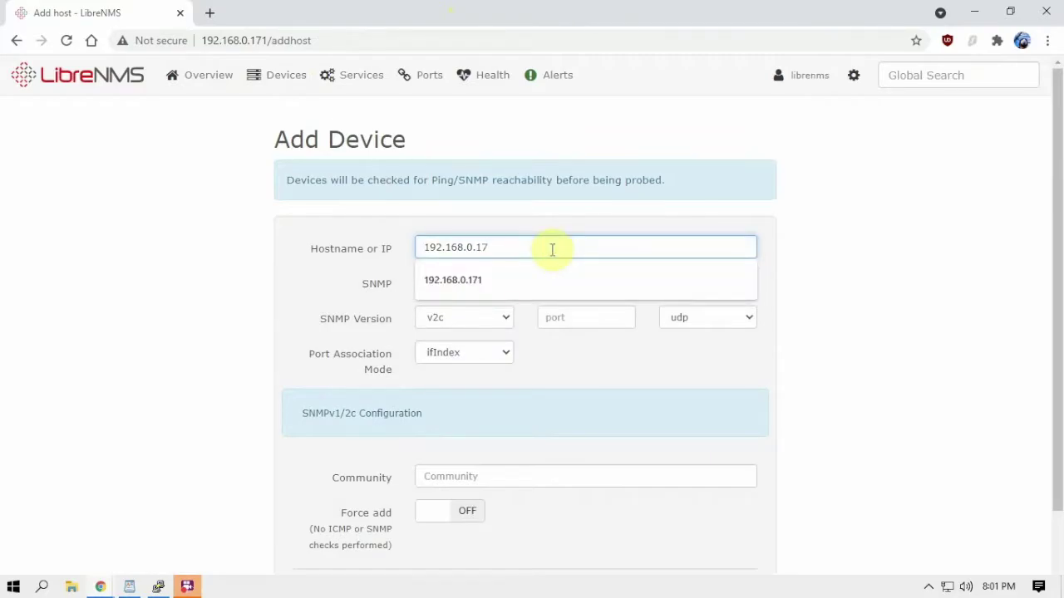
key("BackSpace")
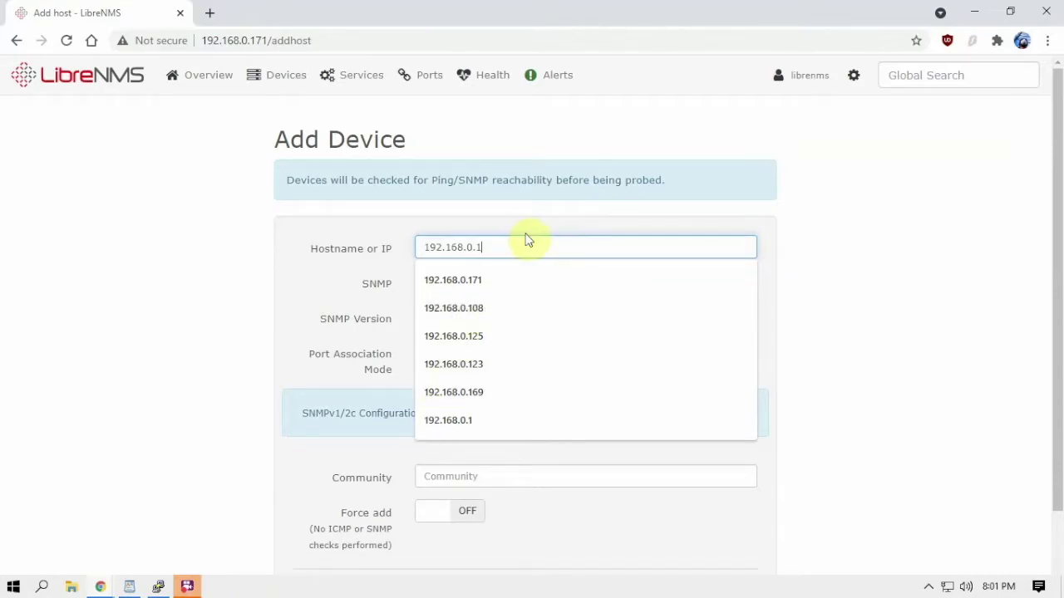
type("37")
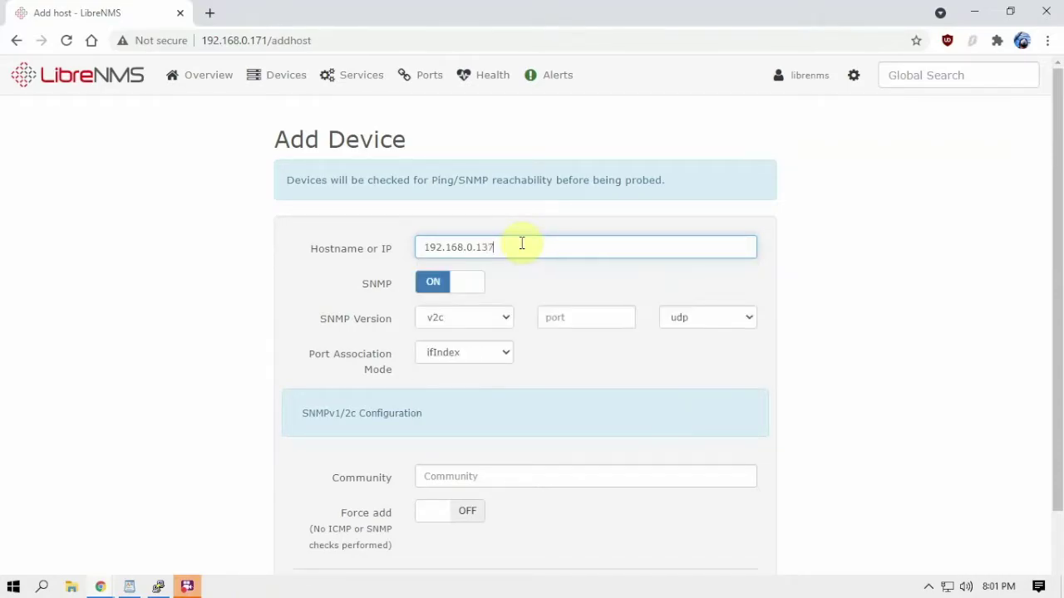
scroll(458, 383, "down", 1)
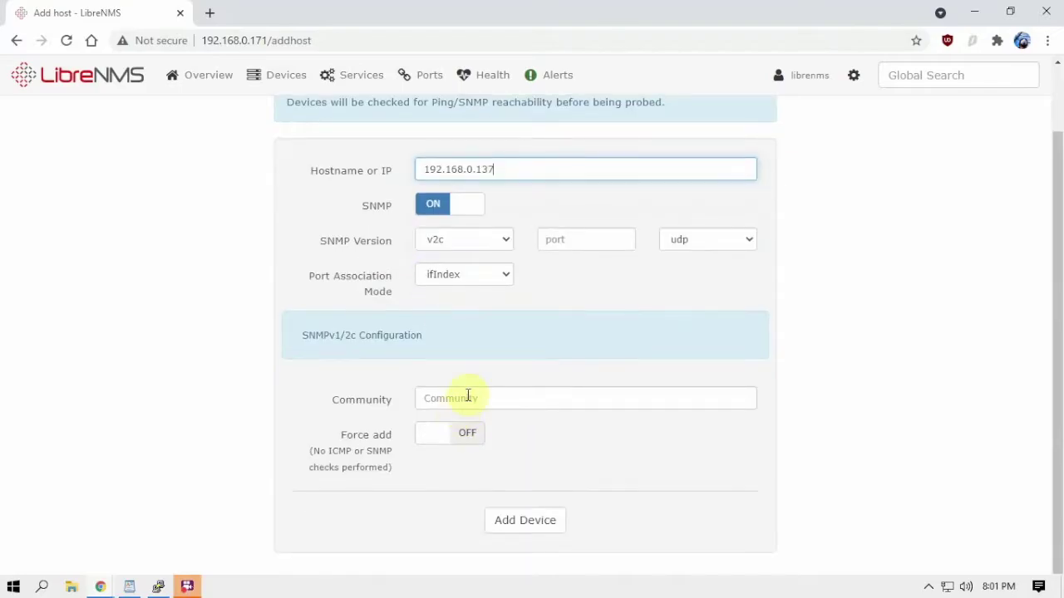
left_click(158, 586)
- Run ifconfig on the Pi to confirm its address is 192.168.0.137, then return to LibreNMS
type("ifconfig")
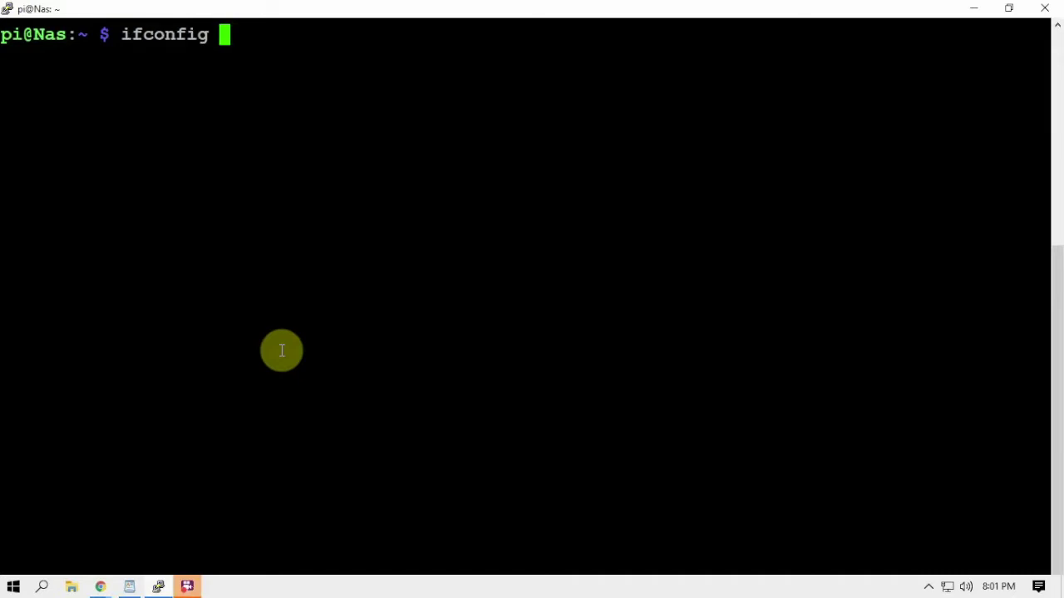
key("Return")
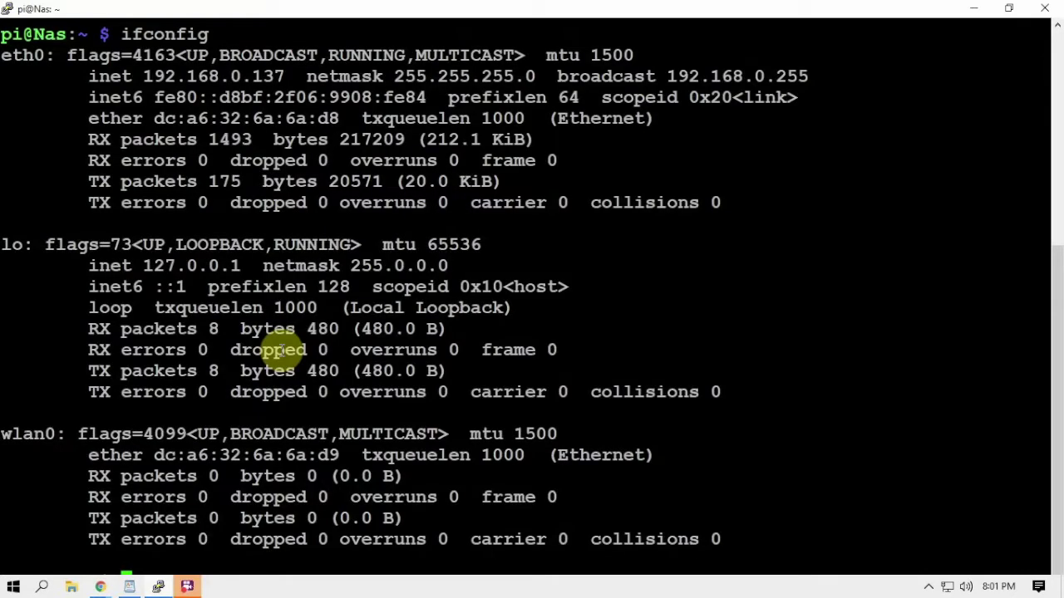
key("ctrl+l")
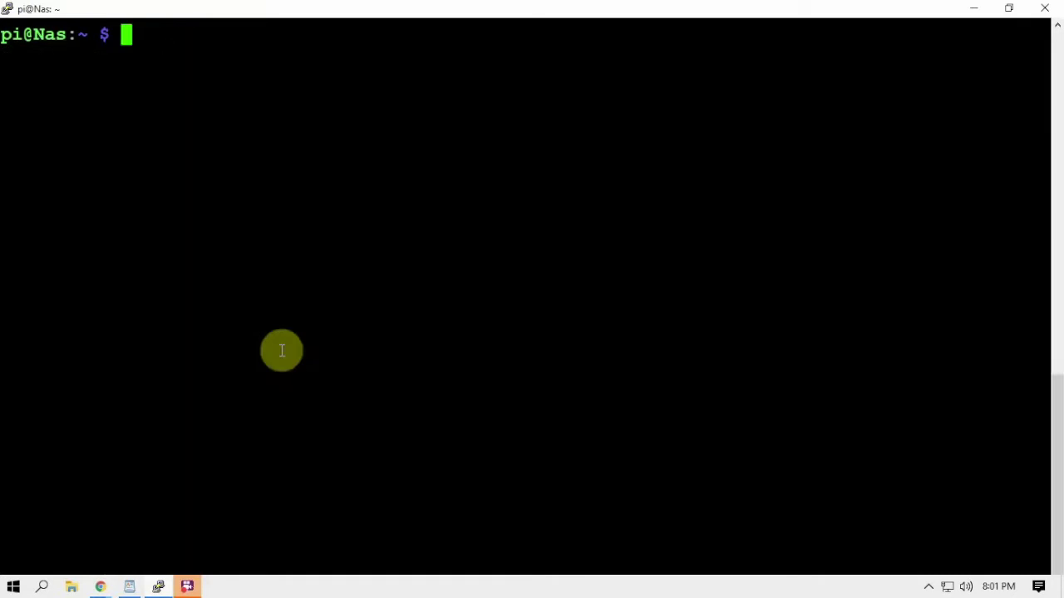
left_click(103, 588)
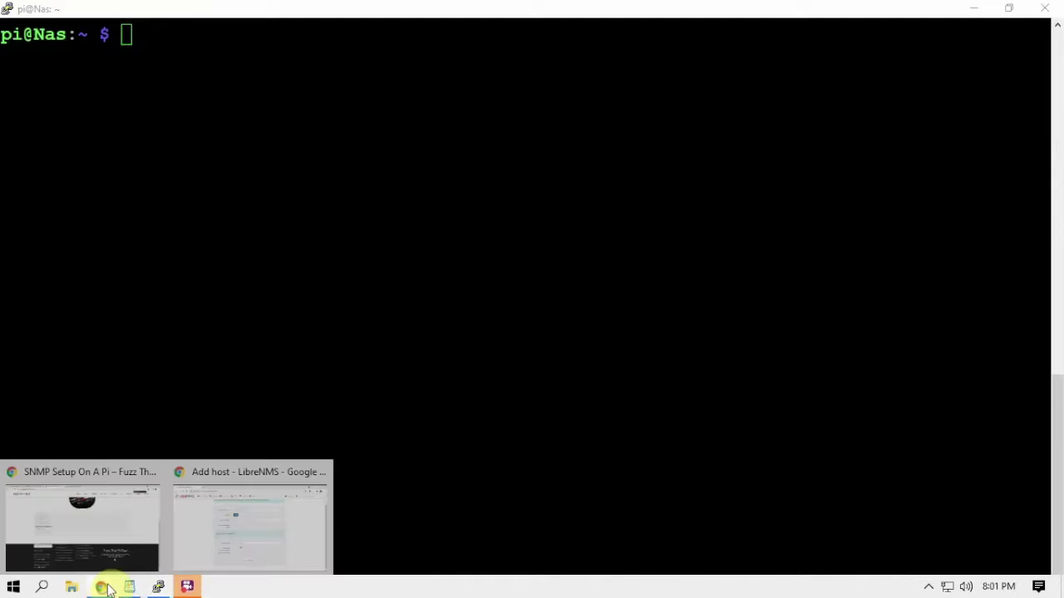
left_click(200, 476)
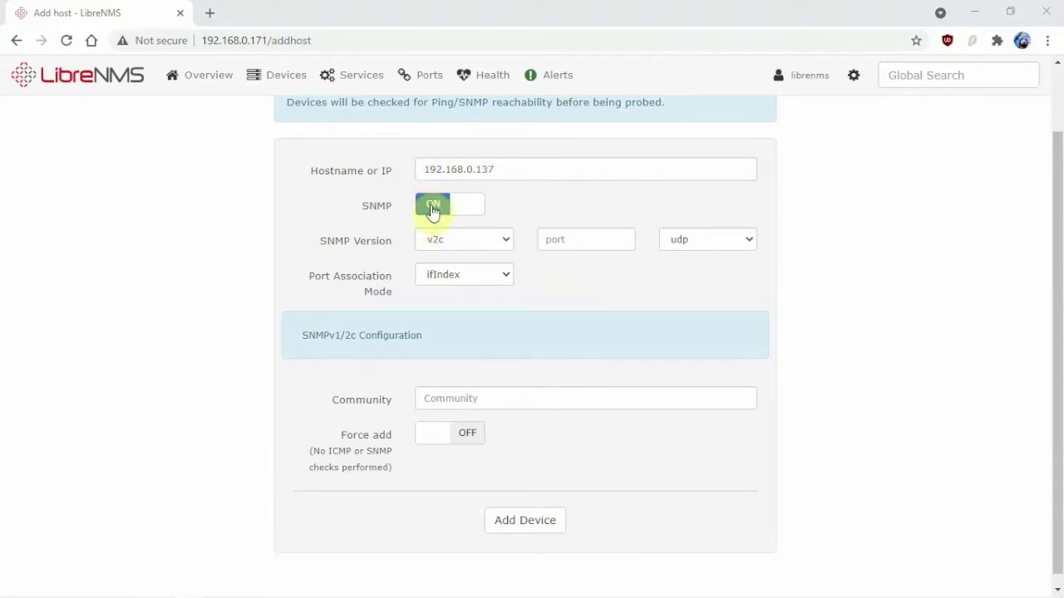
- Submit 192.168.0.137 with SNMP community public; it fails because SNMP v2c gets no reply
left_click(453, 399)
left_click(440, 432)
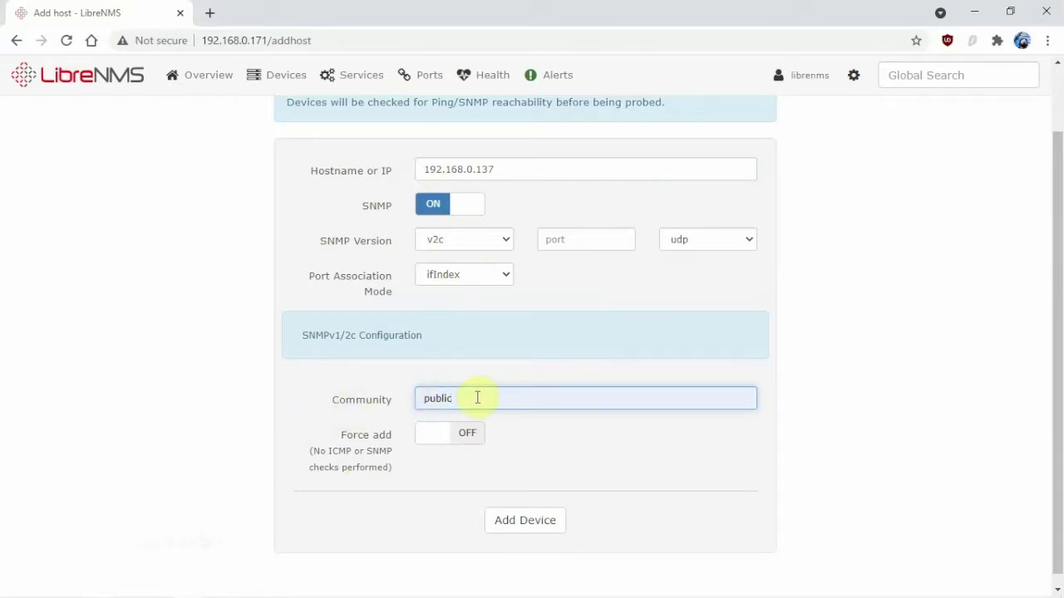
left_click(520, 525)
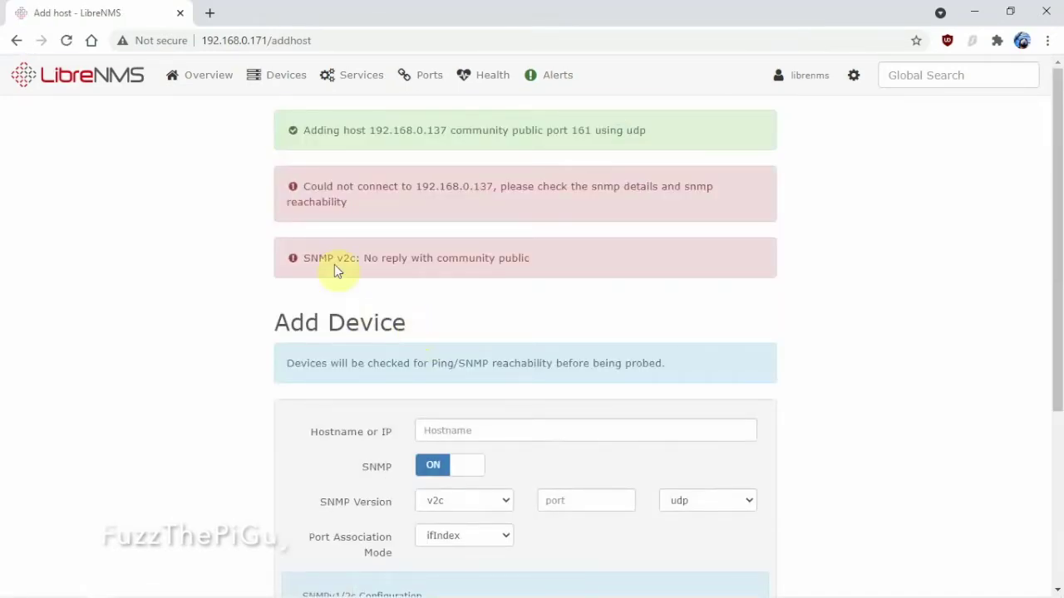
mouse_move(366, 595)
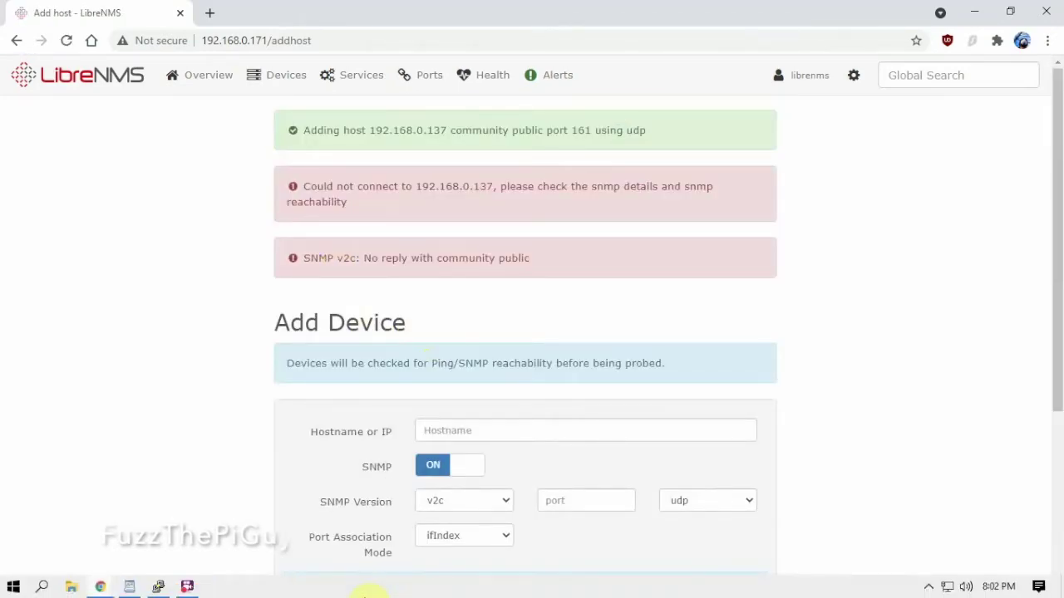
- Refresh the Pi's package lists with sudo apt update
left_click(160, 587)
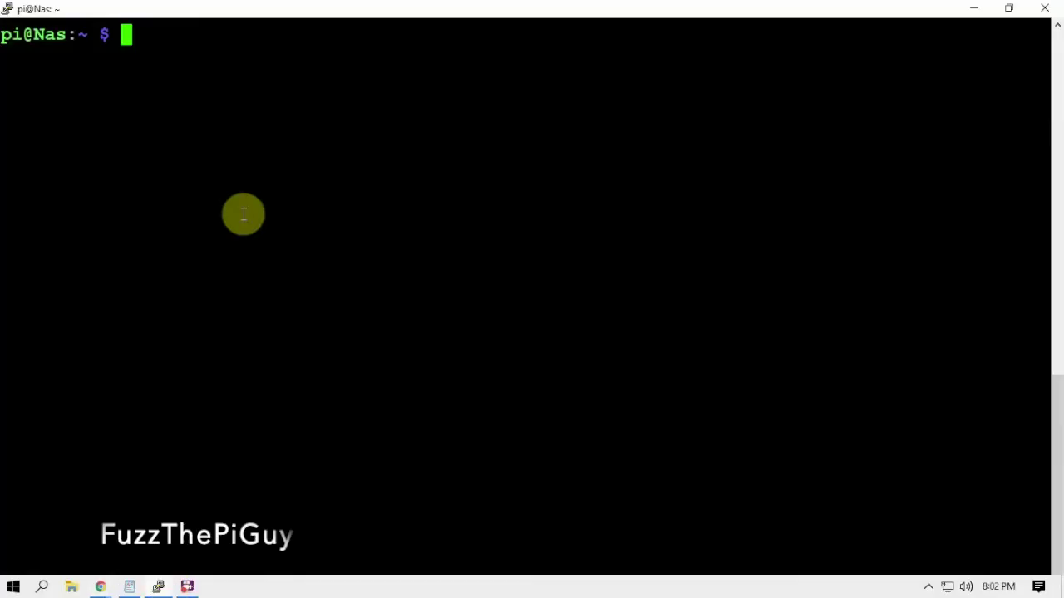
type("sudo apt ")
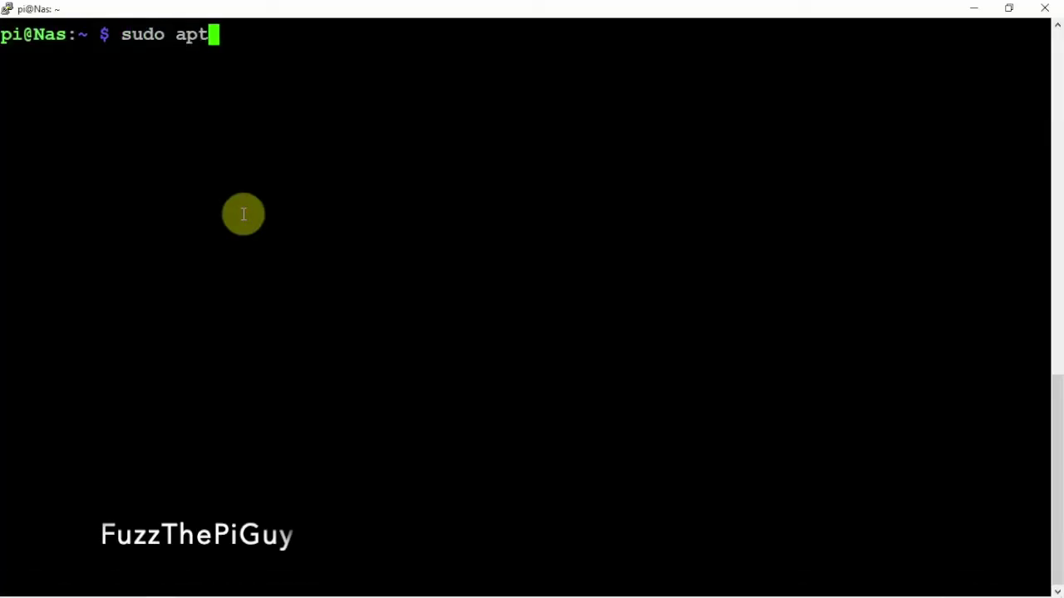
type("update")
key("Return")
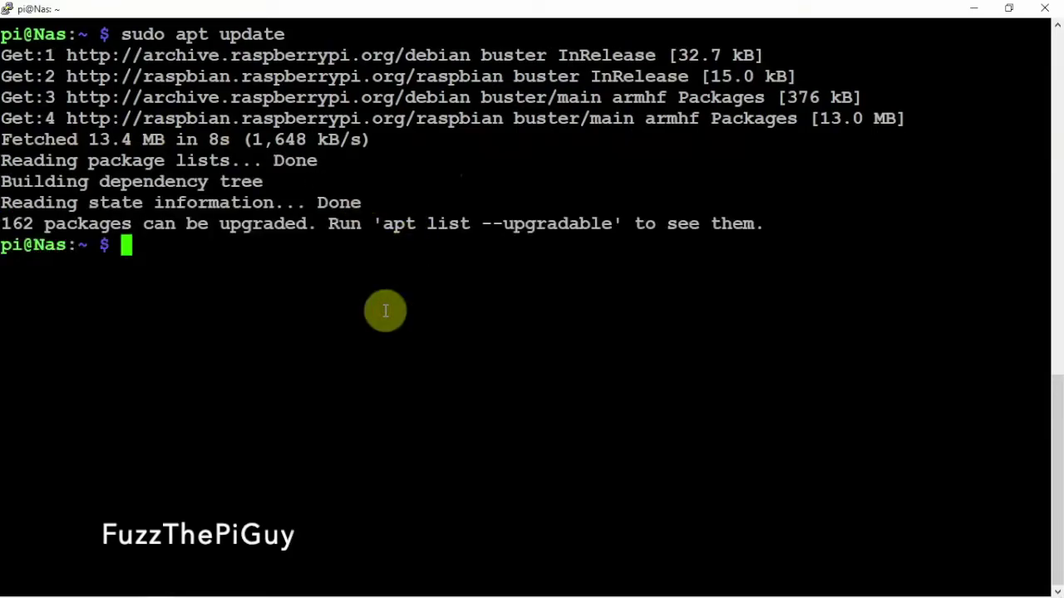
- Install the snmp and snmpd packages with apt, confirming with y
type("sudo apt i")
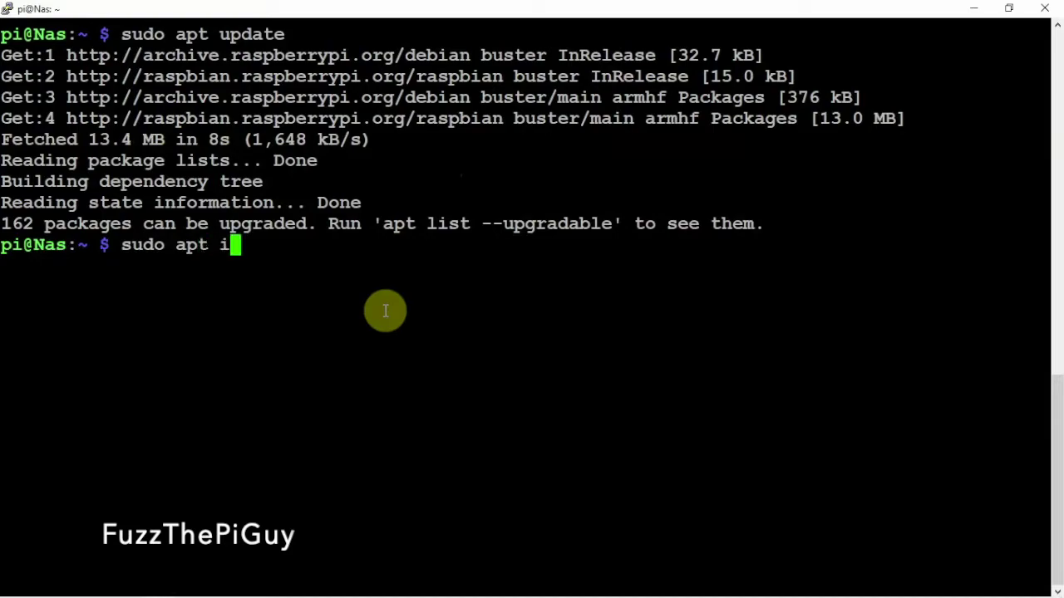
type("nstall snmp ")
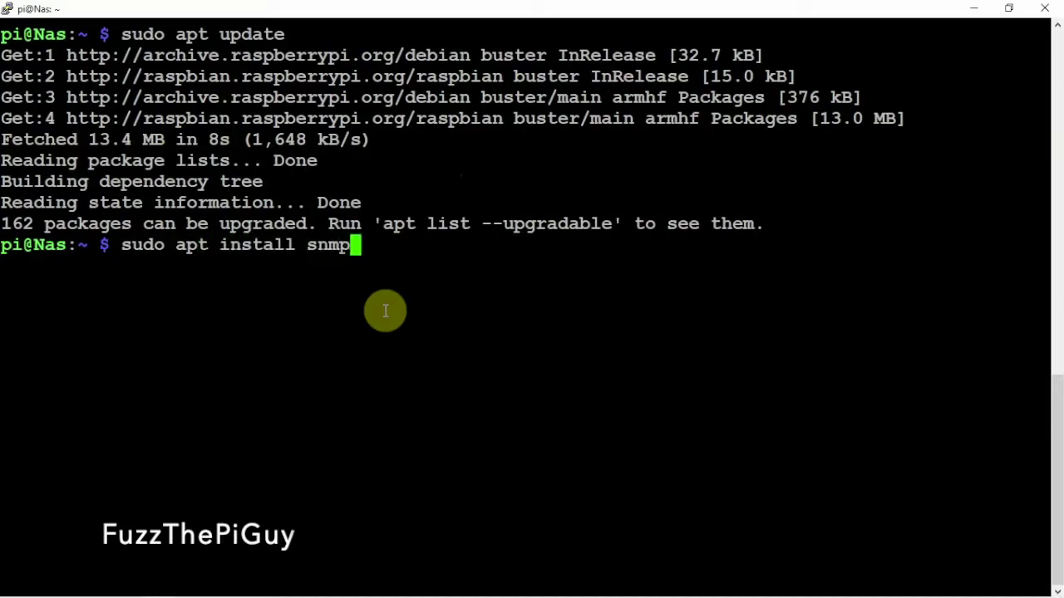
type("snmp")
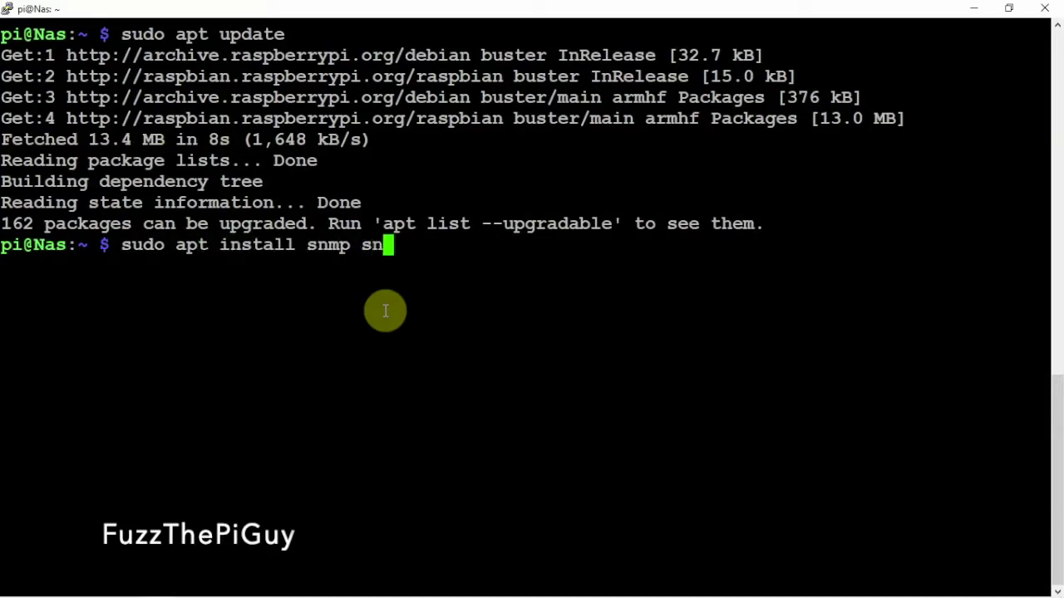
type("d")
key("Return")
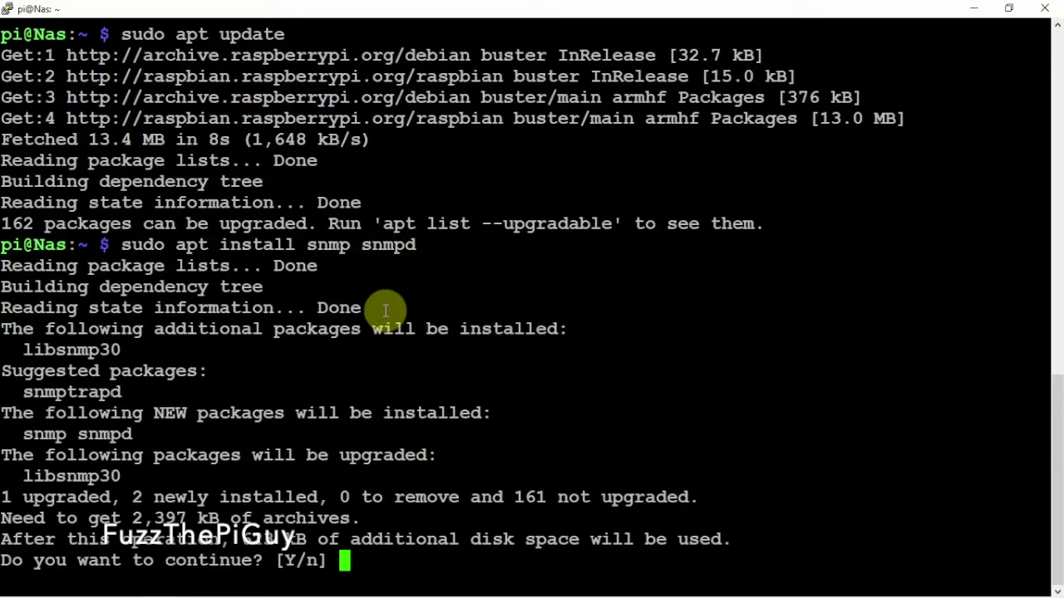
type("y")
key("Return")
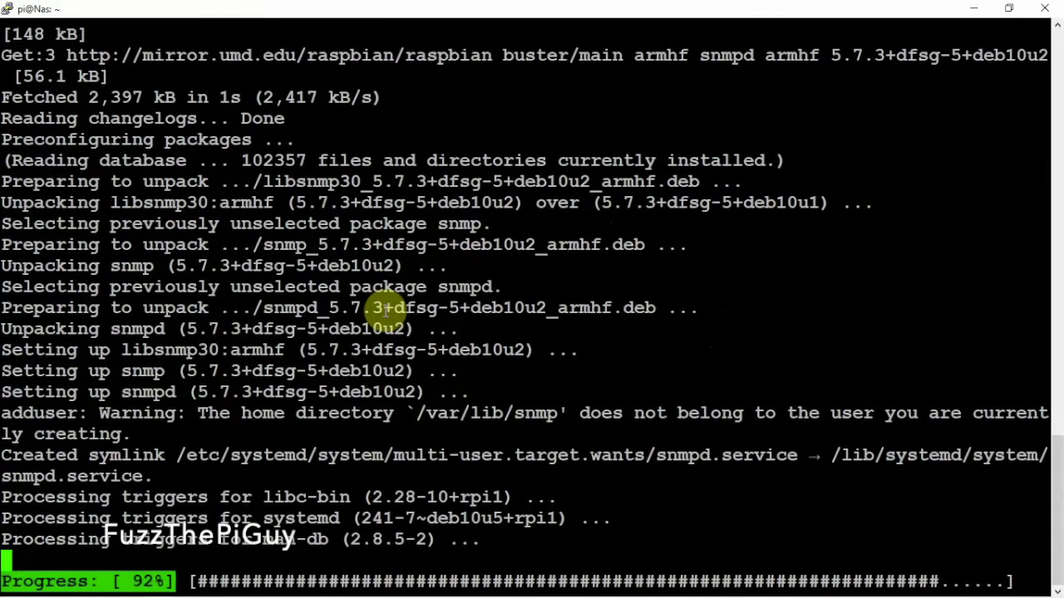
- Open /etc/snmp/snmpd.conf in nano with sudo
key("ctrl+l")
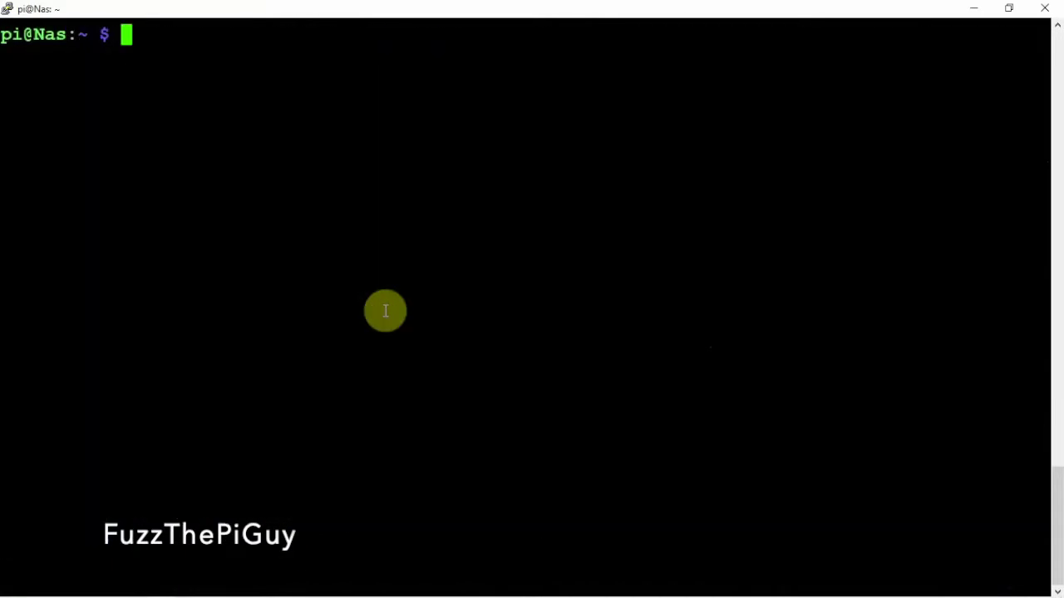
key("Return")
key("Return")
key("Return")
type("sudo ")
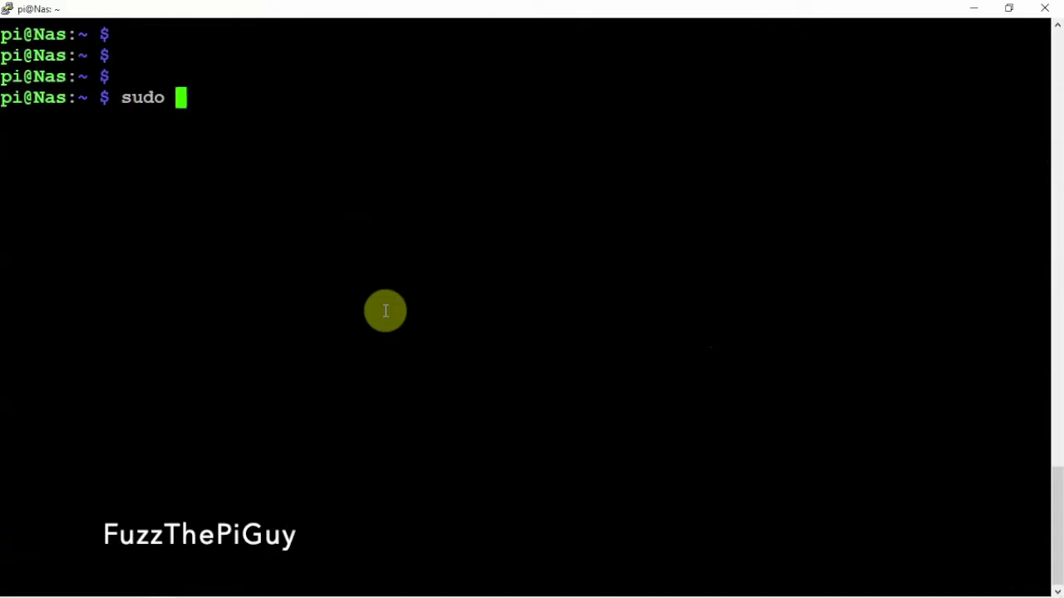
type("nano /e")
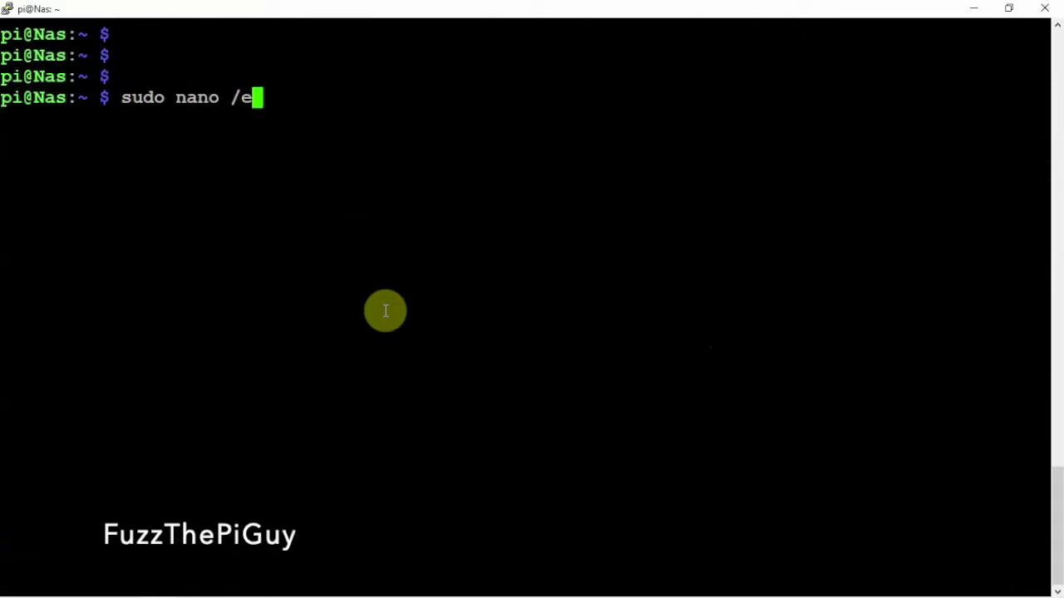
type("tc/snmp/")
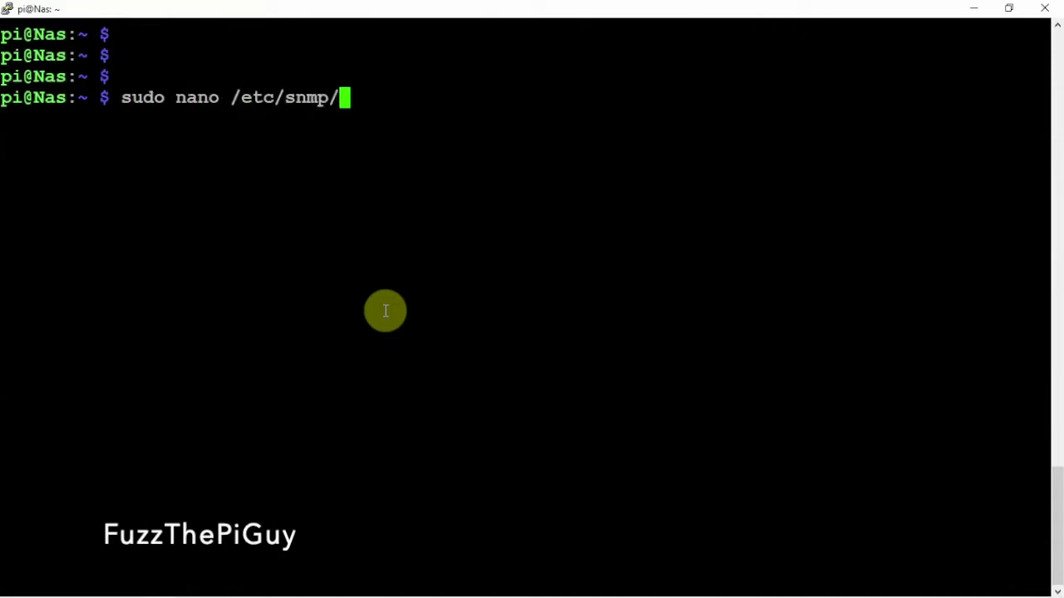
type("snmp")
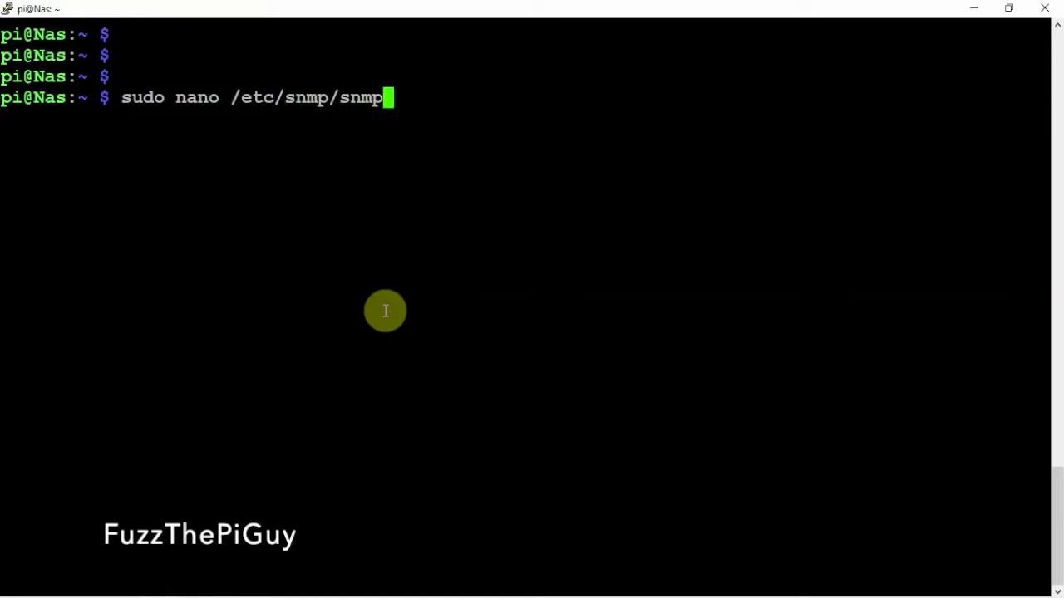
type("d.")
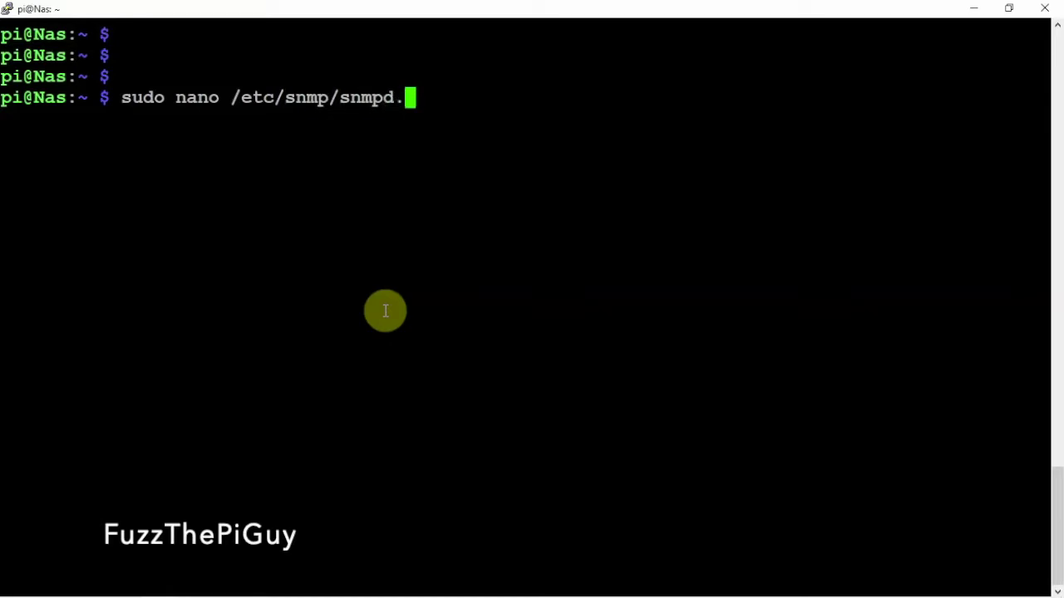
key("Tab")
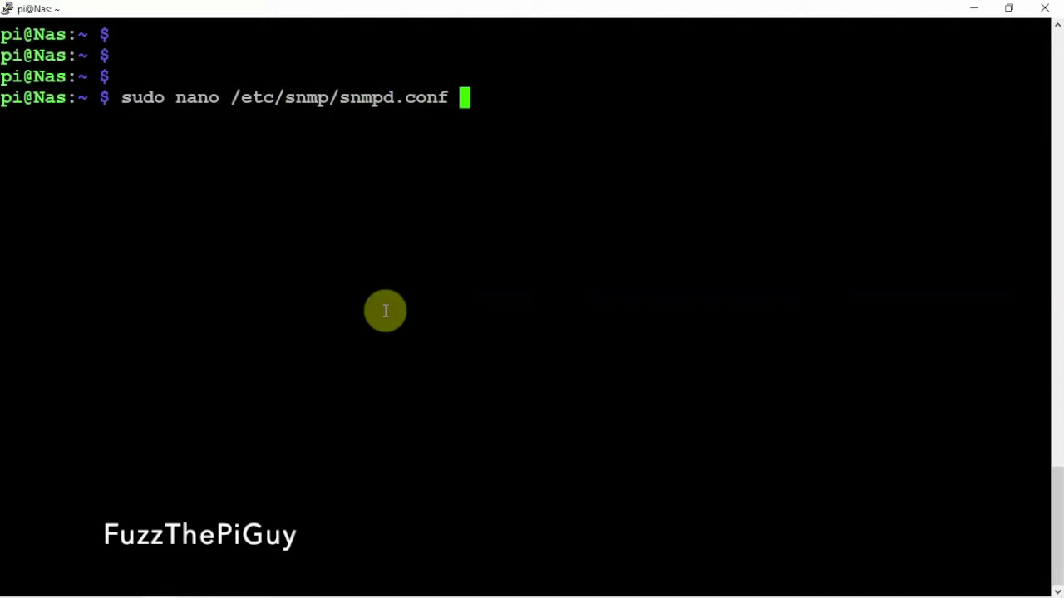
key("Return")
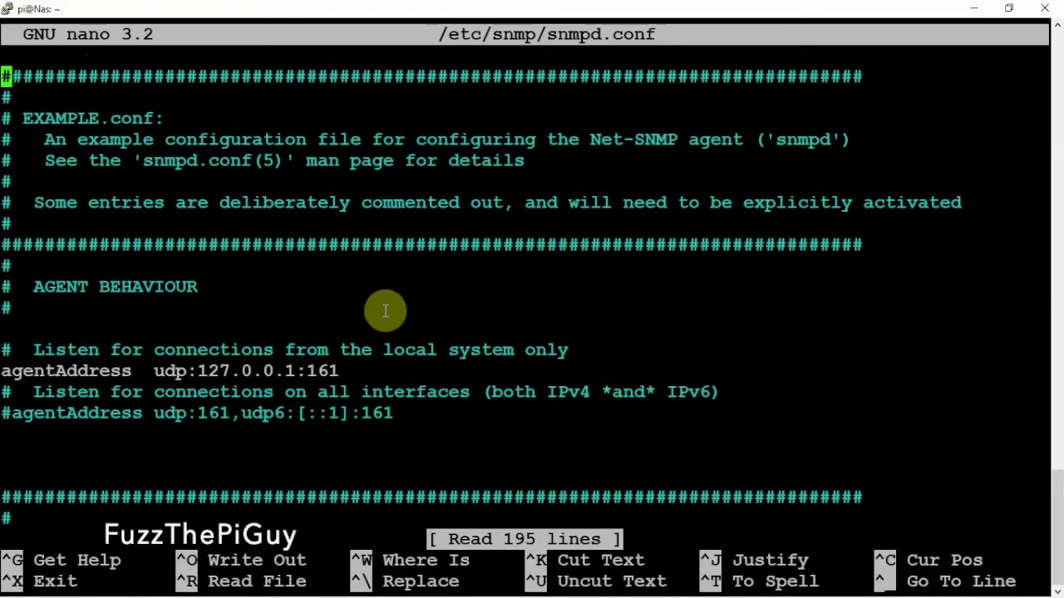
- Change agentAddress from udp:127.0.0.1:161 to udp:192.168.0.137:161 and save the file
key("Down")
key("Down")
key("Down")
key("Down")
key("Down")
key("Down")
key("Down")
key("Down")
key("Down")
key("Down")
key("Down")
key("Down")
key("Down")
key("Down")
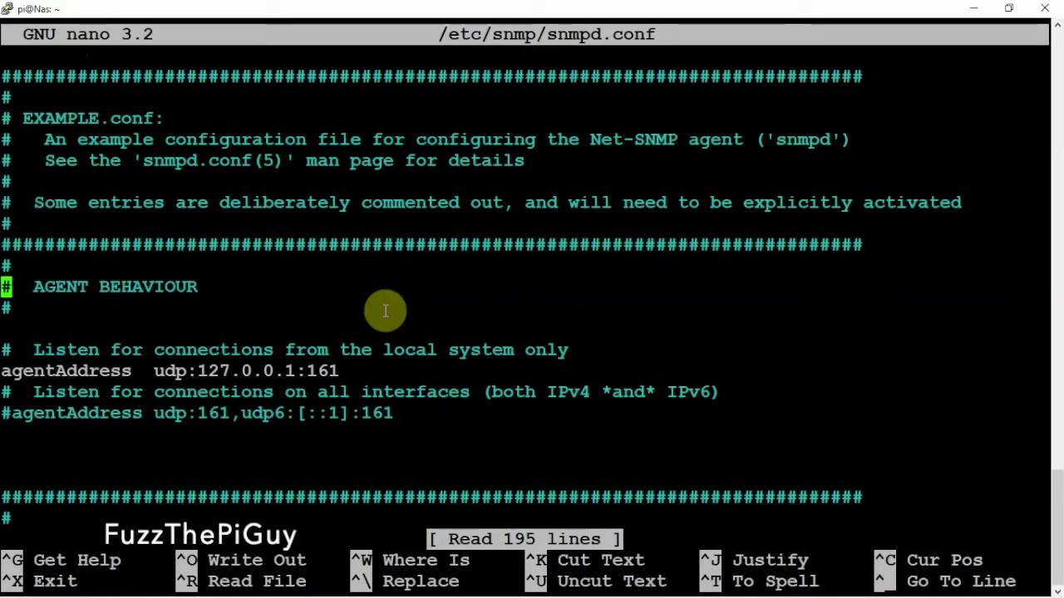
key("Right")
key("Right")
key("Right")
key("Right")
key("Right")
key("Right")
key("Right")
key("Right")
key("Right")
key("Right")
key("Right")
key("Right")
key("Right")
key("Right")
key("Right")
key("Right")
key("Right")
key("Right")
key("Right")
key("Right")
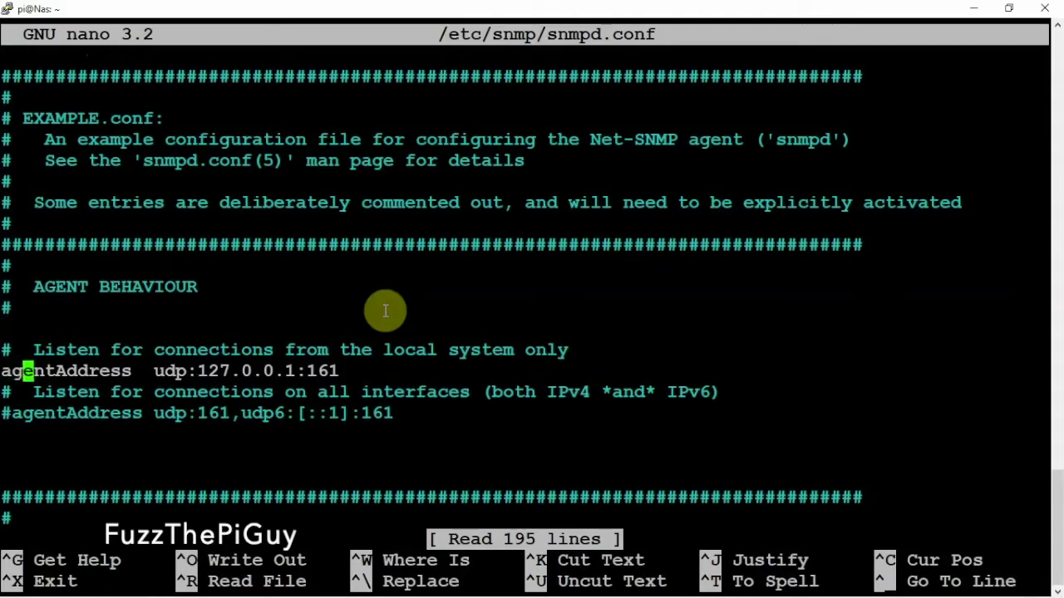
key("Right")
key("Right")
key("Right")
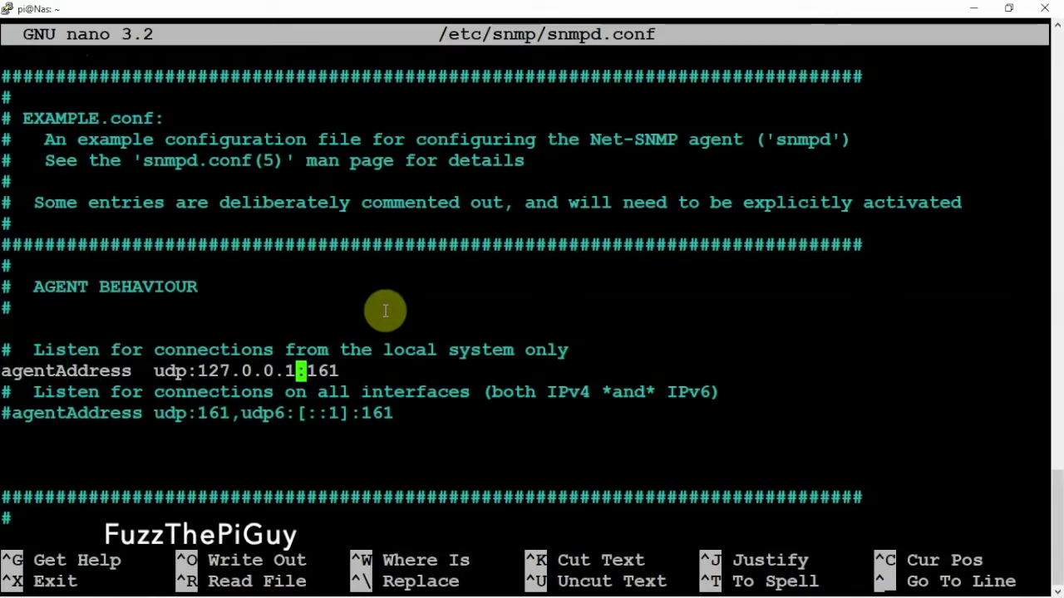
key("BackSpace")
key("BackSpace")
key("BackSpace")
key("BackSpace")
key("BackSpace")
key("BackSpace")
key("BackSpace")
key("BackSpace")
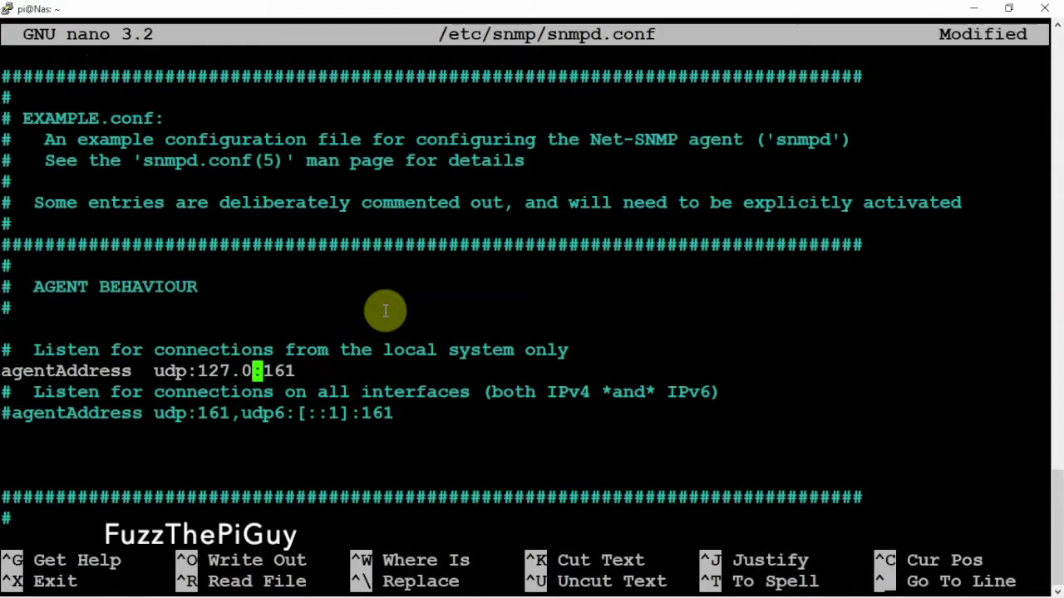
type("92.1")
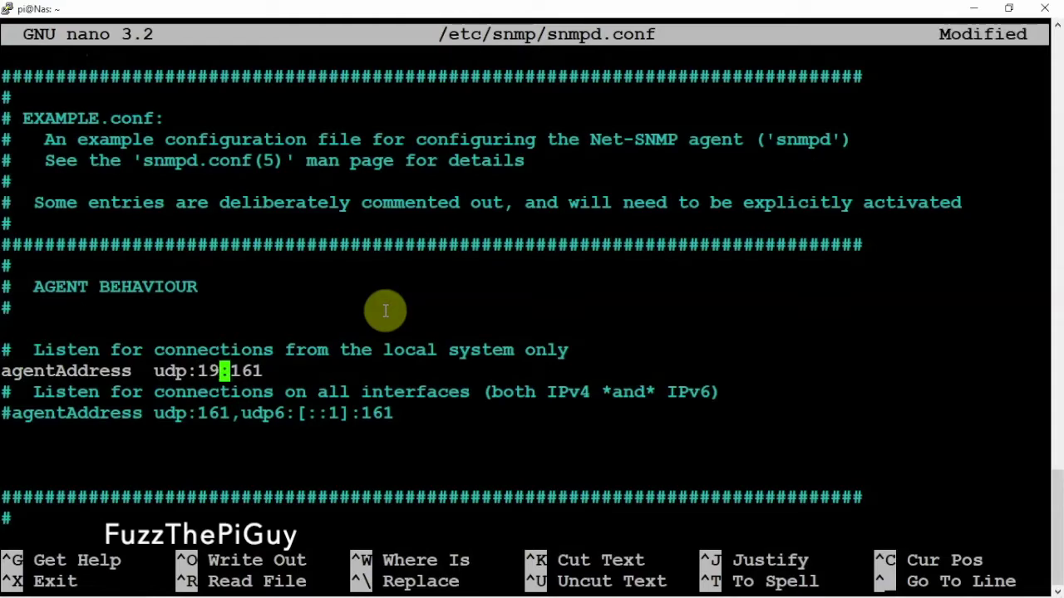
type("68.0.")
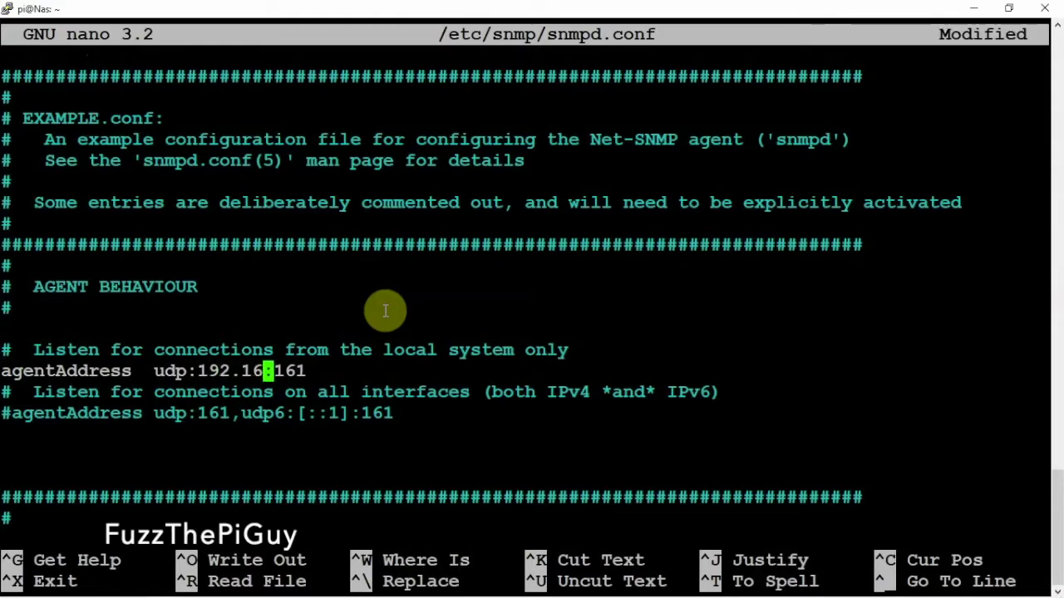
type("137")
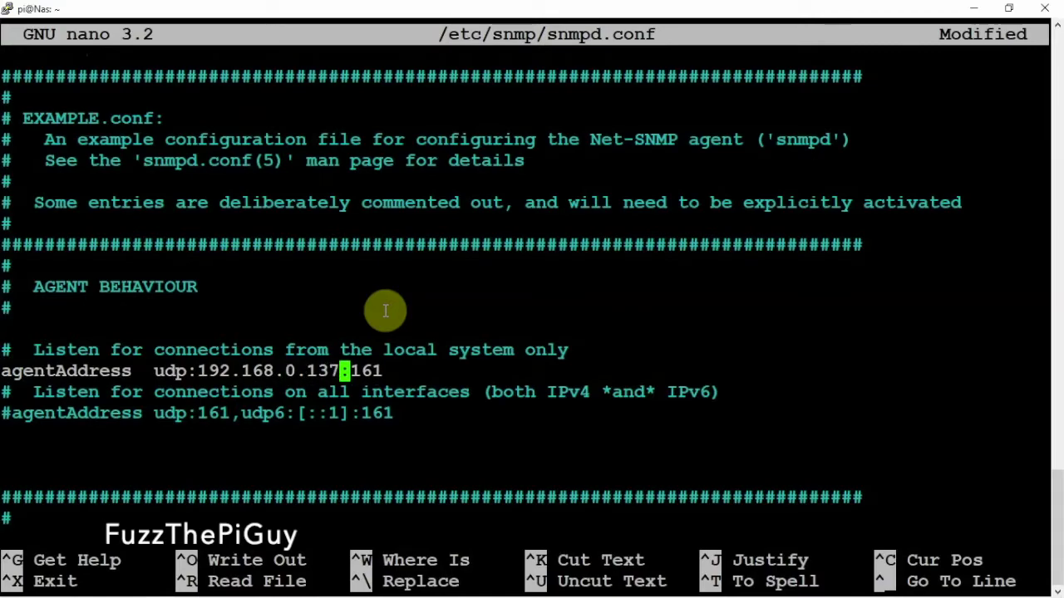
key("ctrl+x")
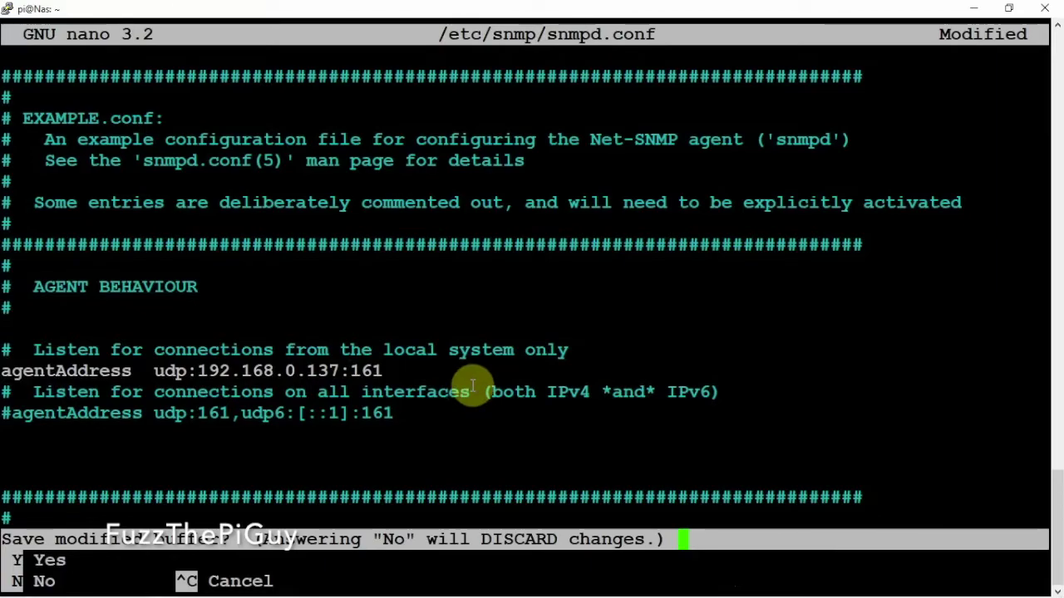
key("y")
key("Return")
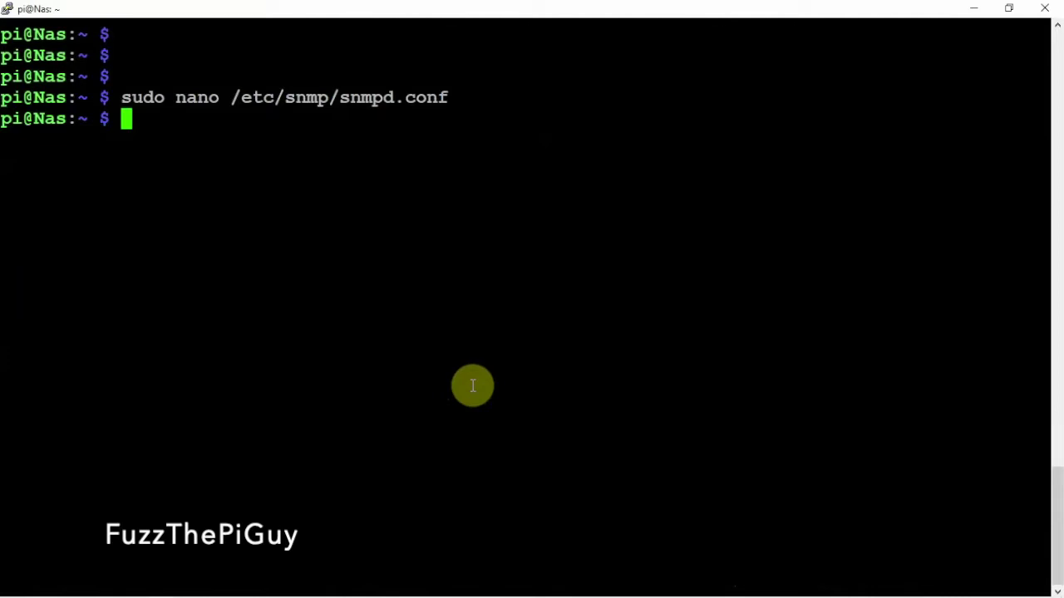
- Restart the snmpd service with sudo systemctl restart snmpd
type("sudo ")
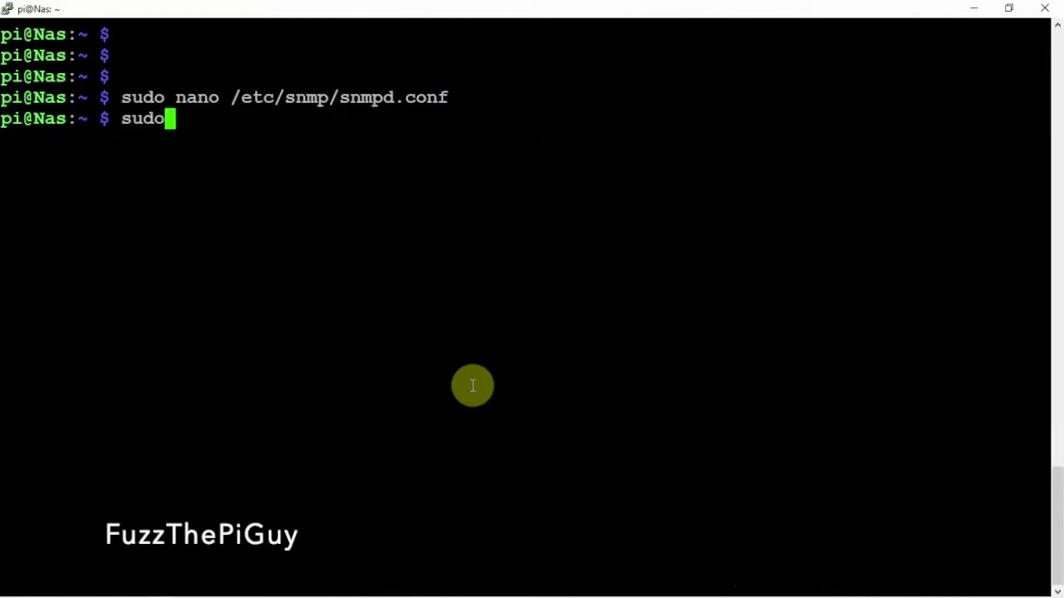
type("sys")
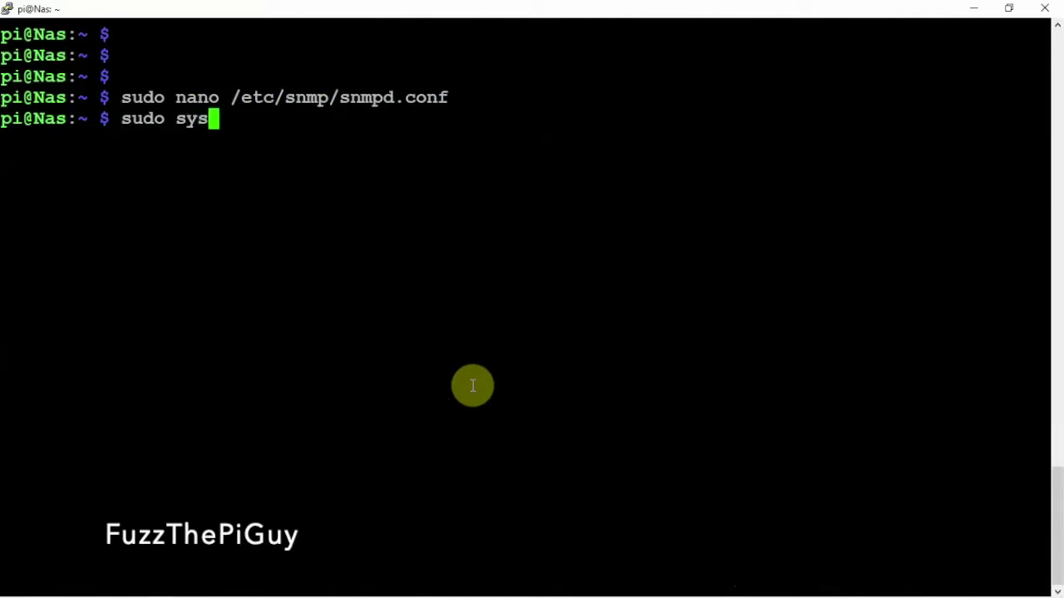
type("temc")
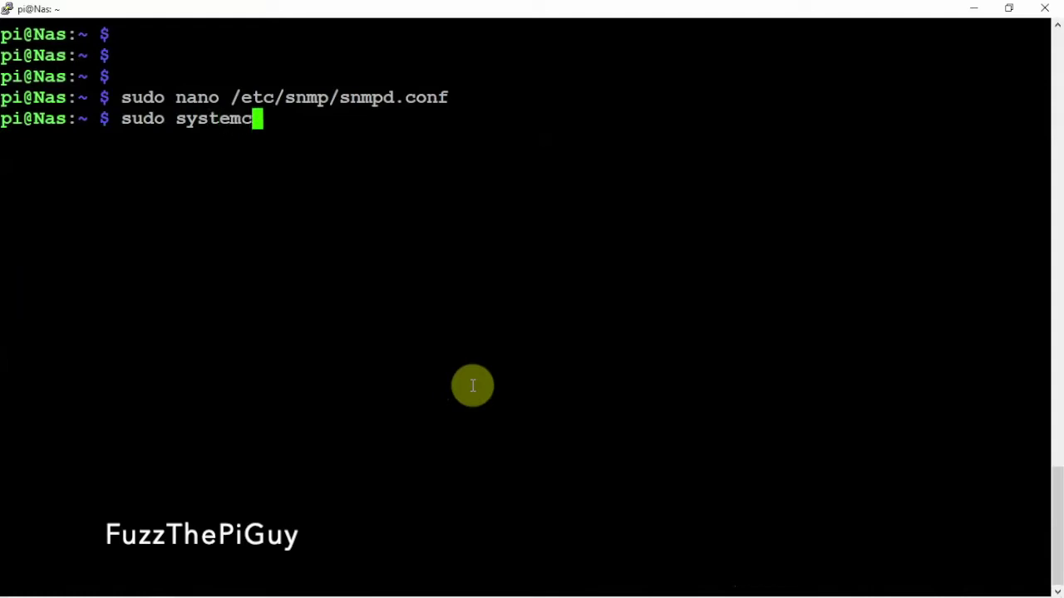
type("tl restart ")
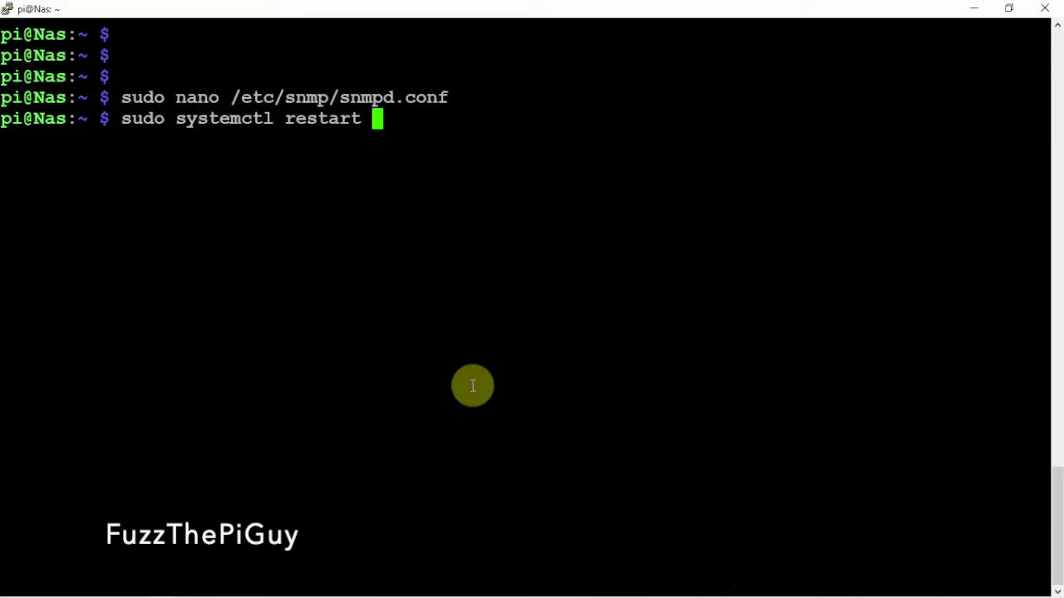
type("snmp")
key("Tab")
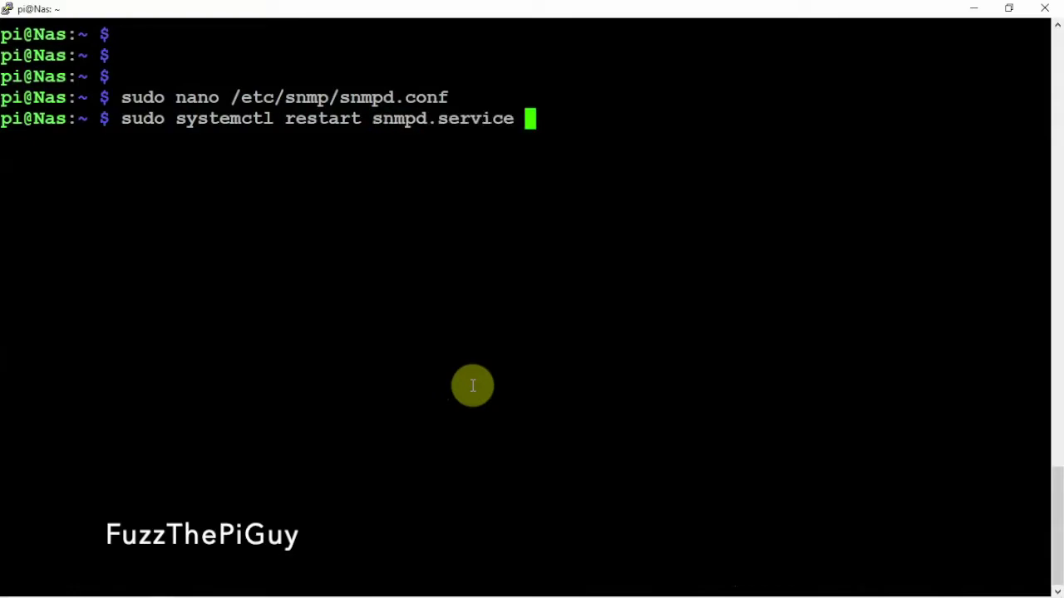
key("BackSpace")
key("BackSpace")
key("BackSpace")
key("BackSpace")
key("BackSpace")
key("BackSpace")
key("BackSpace")
key("BackSpace")
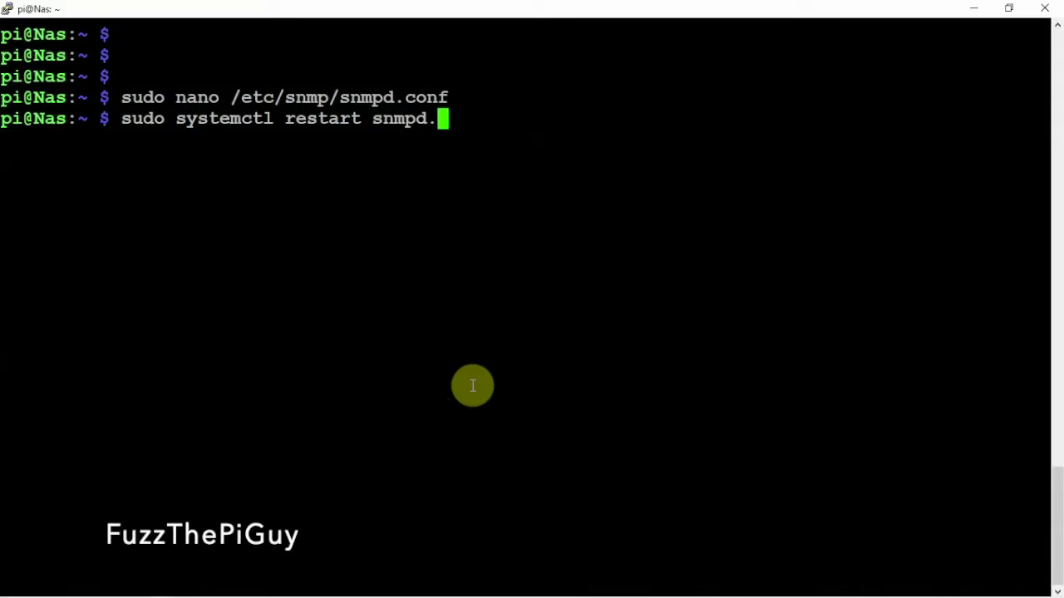
key("BackSpace")
key("Return")
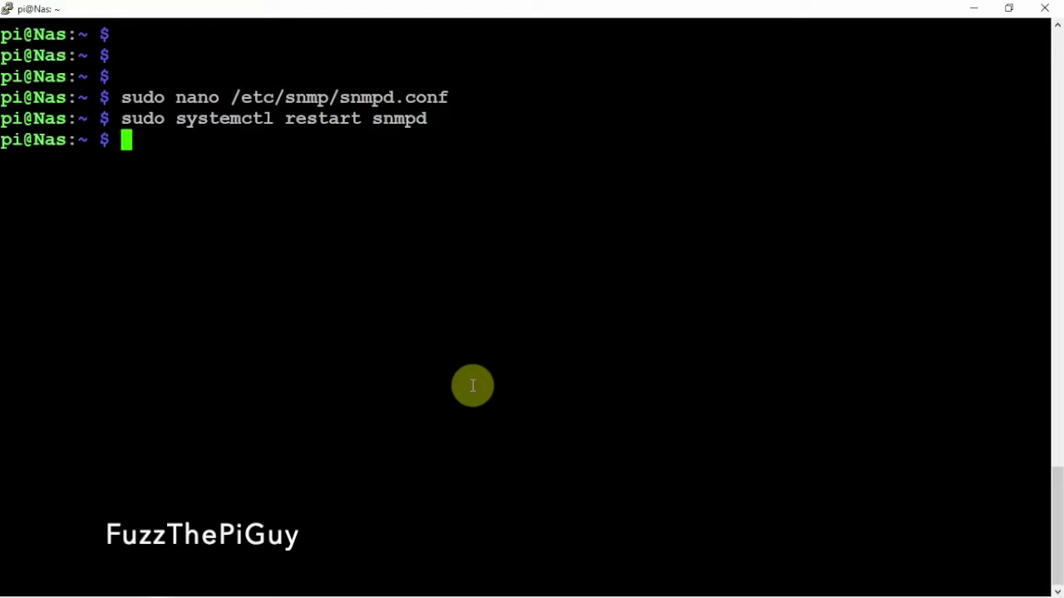
- Bring the LibreNMS Add host page back to the front
mouse_move(246, 592)
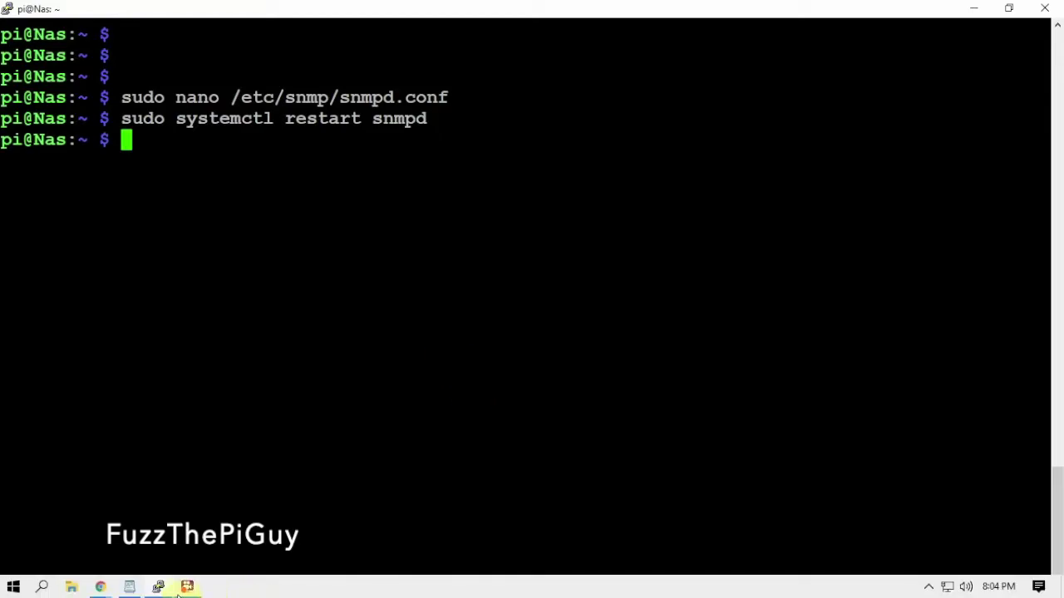
mouse_move(100, 587)
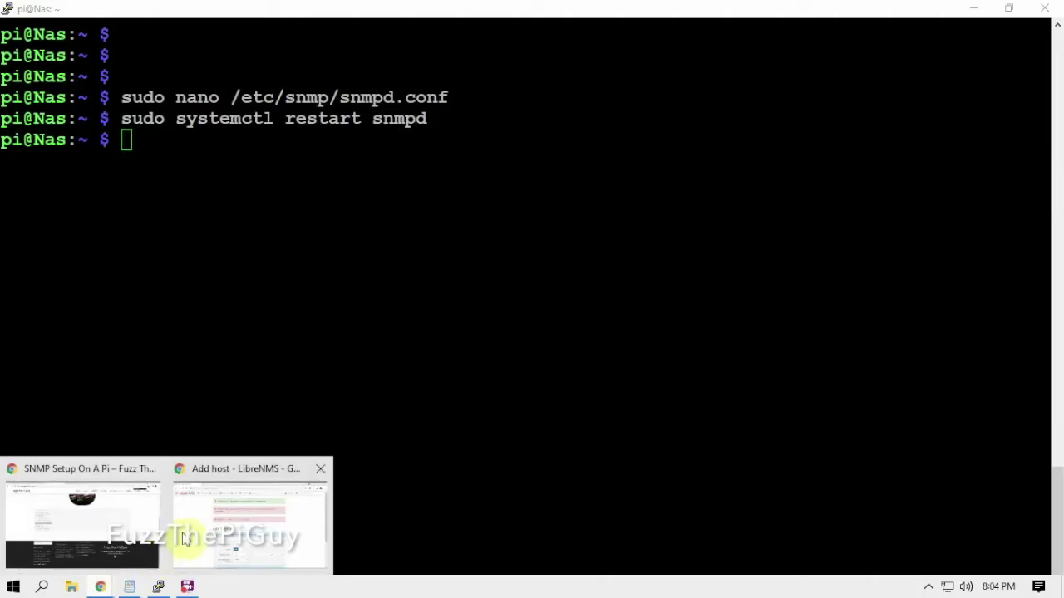
left_click(232, 504)
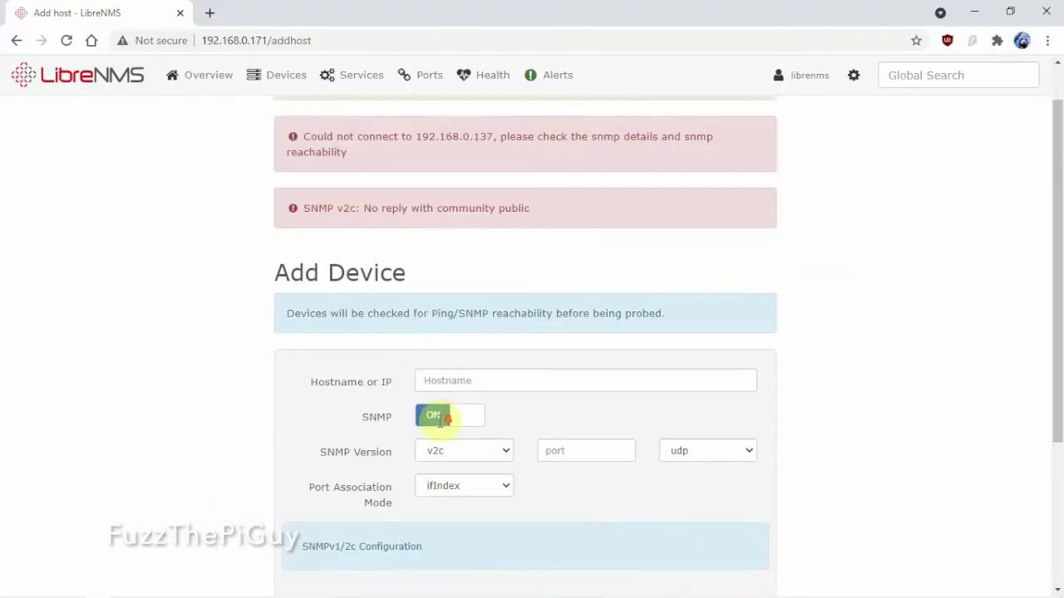
- Re-enter 192.168.0.137 with community public in a fresh Add Device form and submit it
scroll(444, 420, "down", 1)
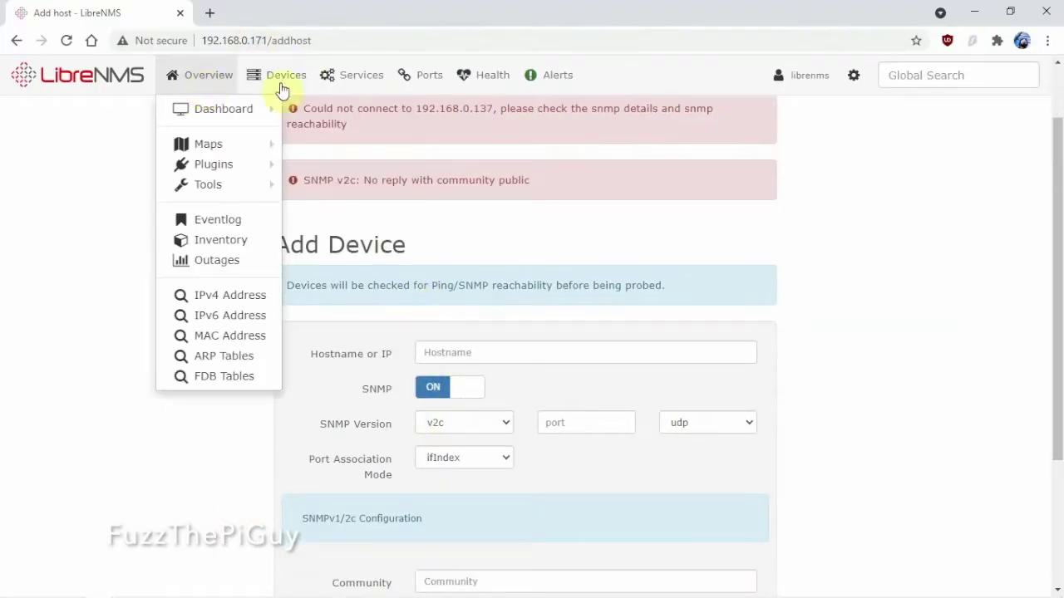
mouse_move(283, 79)
left_click(309, 236)
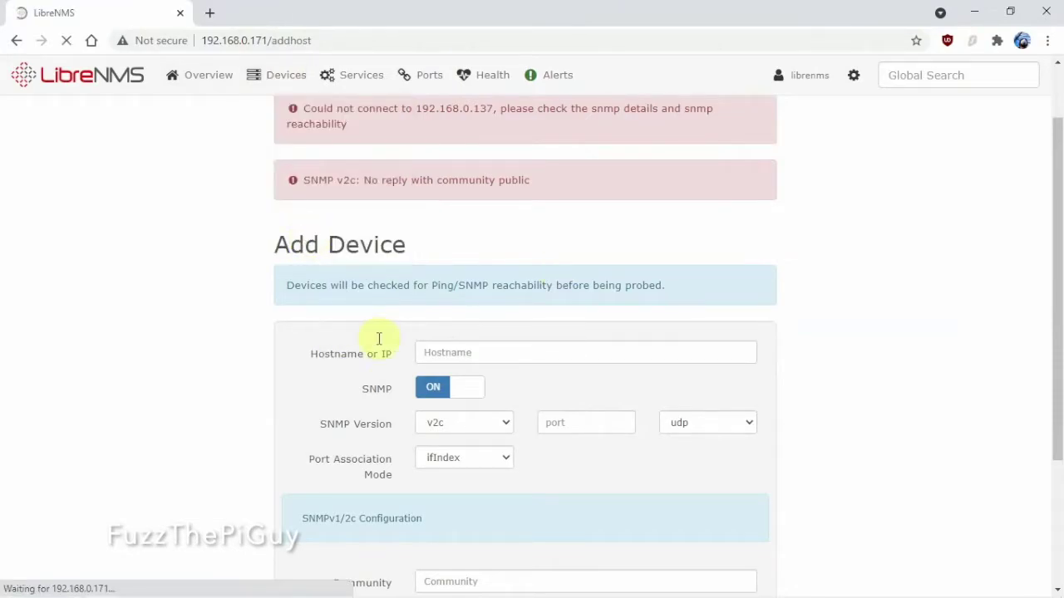
left_click(433, 243)
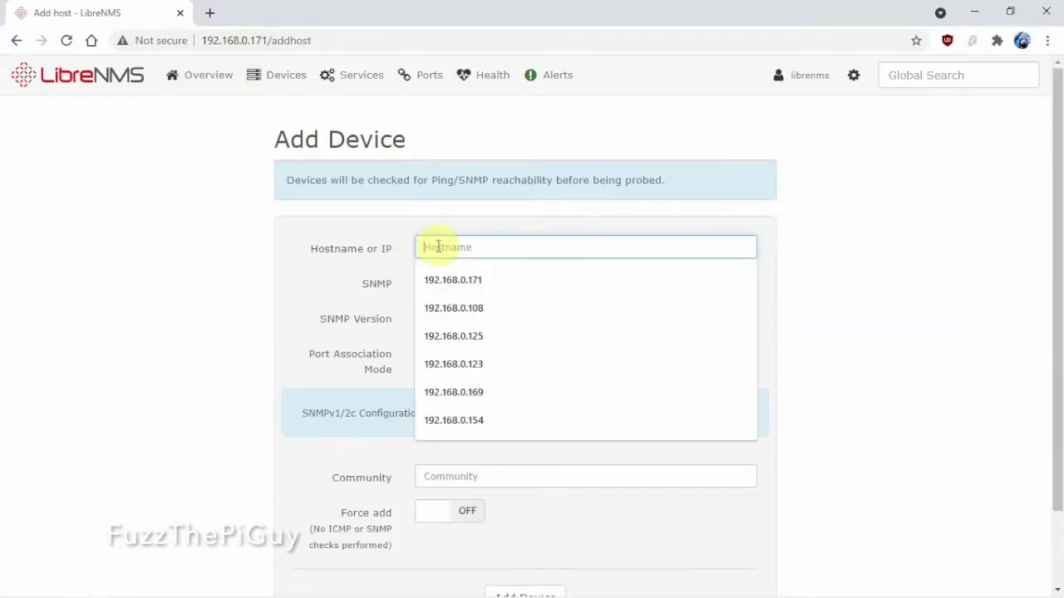
left_click(443, 283)
key("BackSpace")
key("BackSpace")
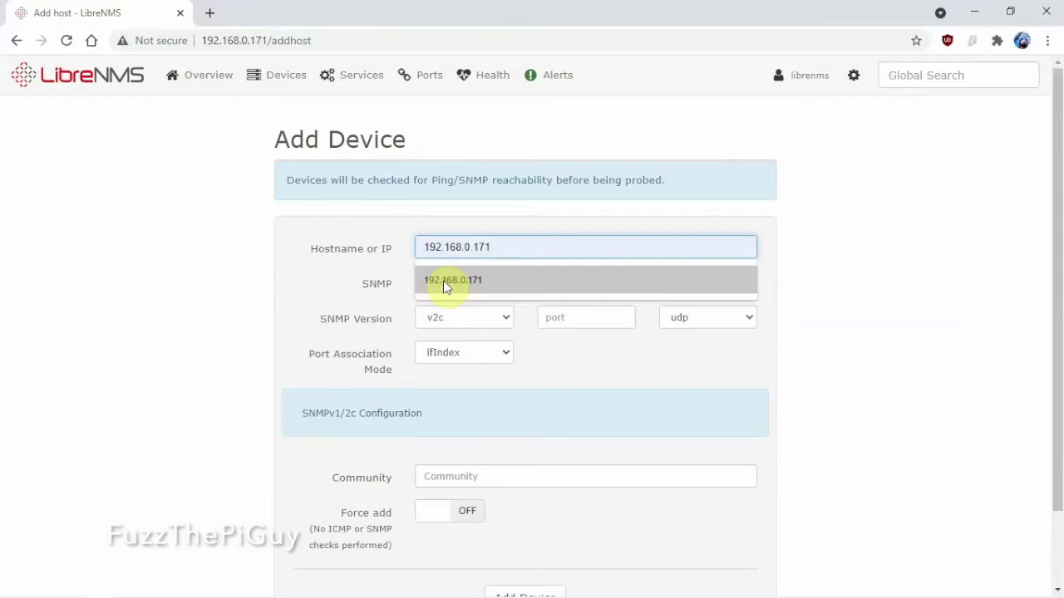
type("37")
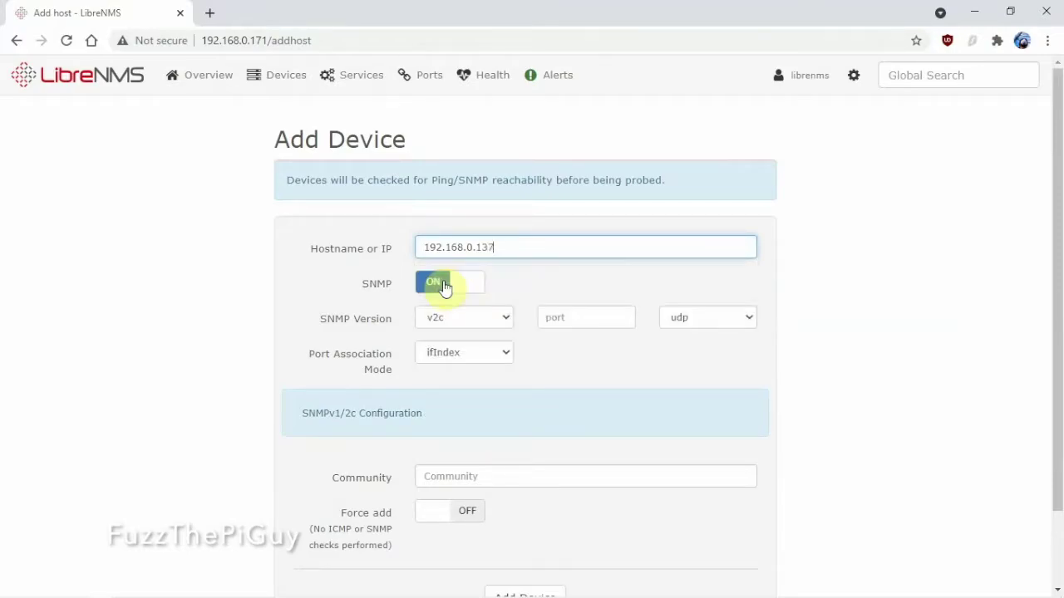
scroll(273, 316, "down", 2)
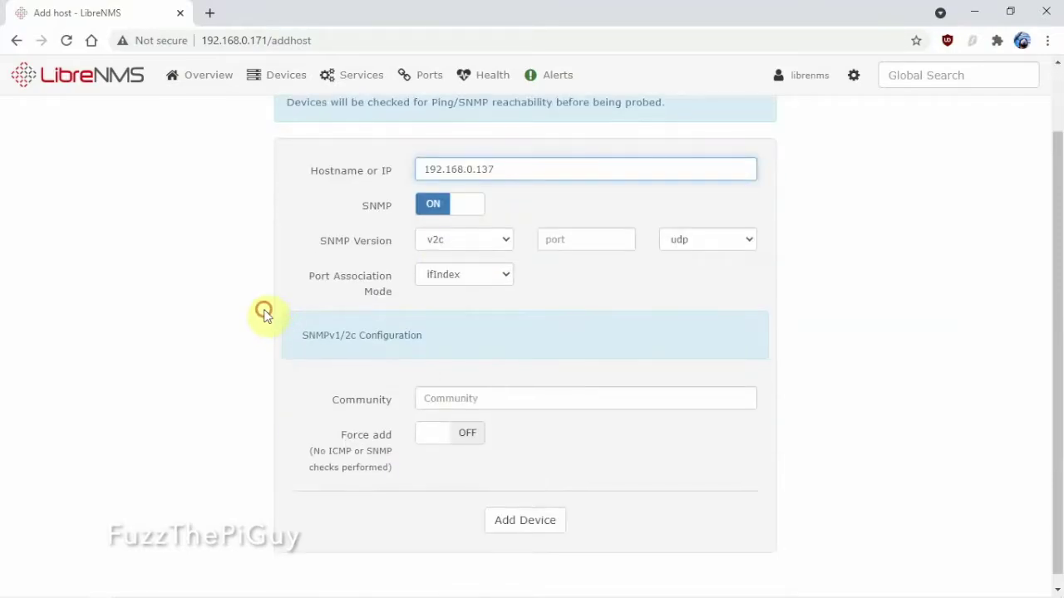
left_click(470, 396)
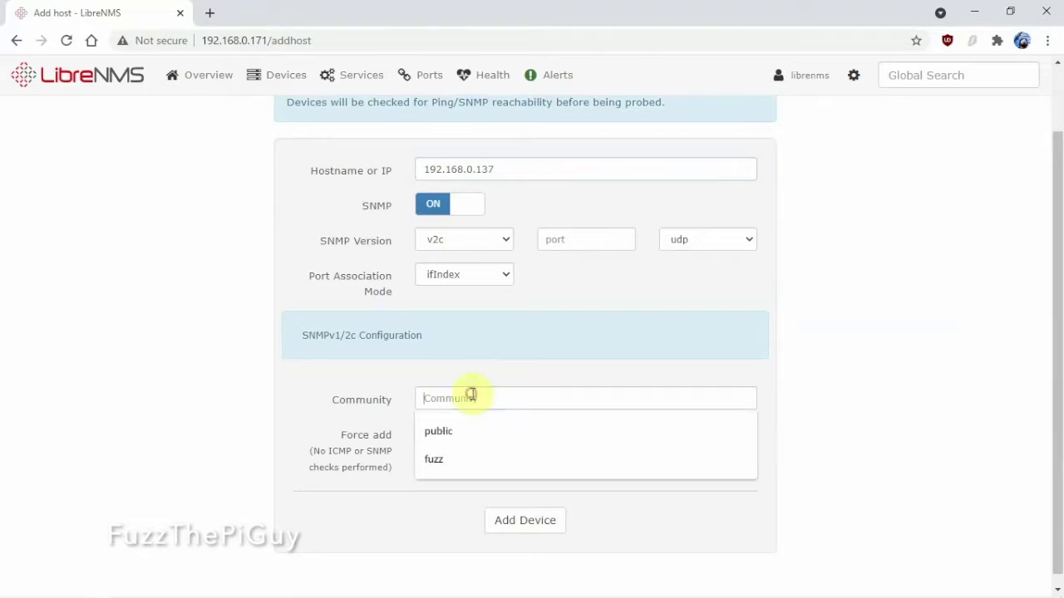
left_click(461, 432)
left_click(526, 522)
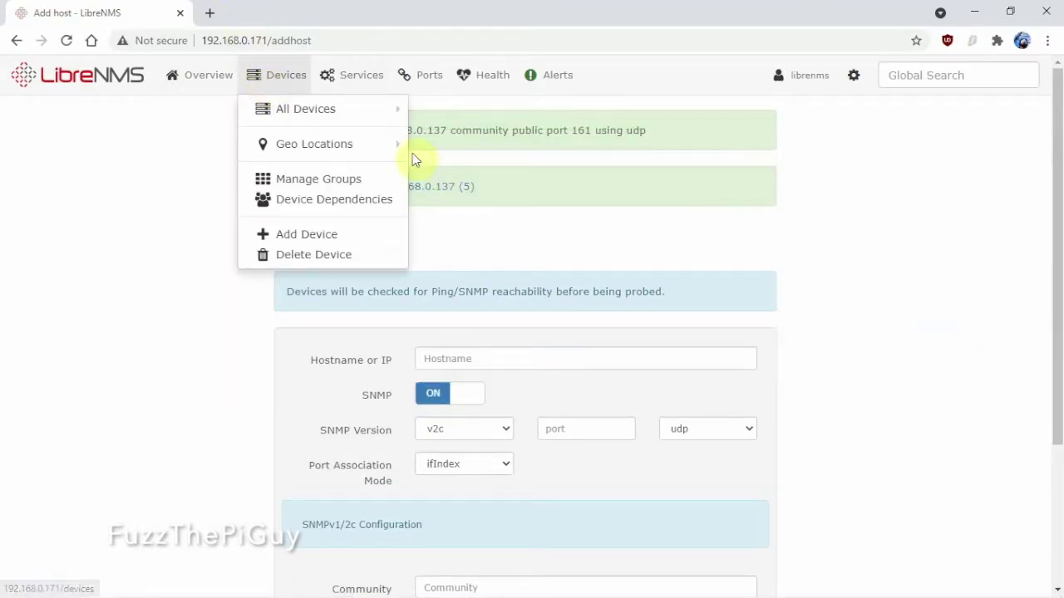
- Go to the Default dashboard under Overview
mouse_move(207, 78)
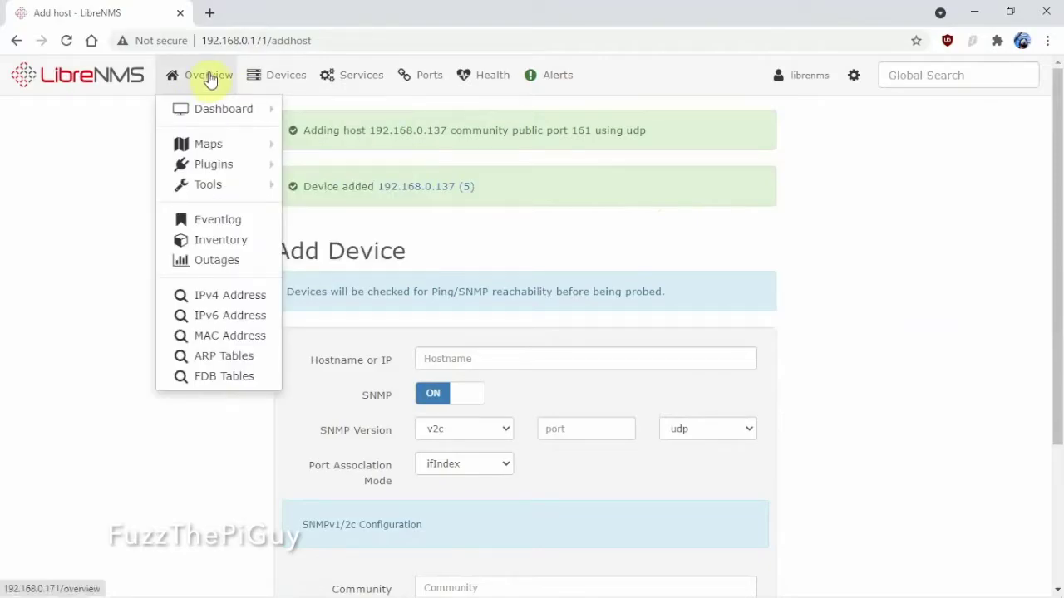
mouse_move(214, 118)
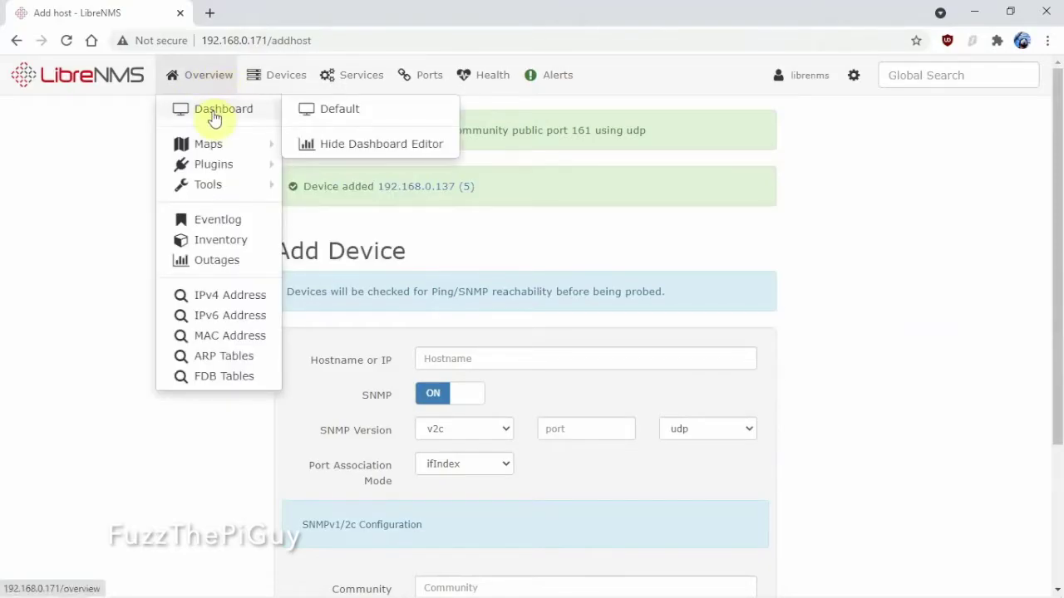
left_click(299, 109)
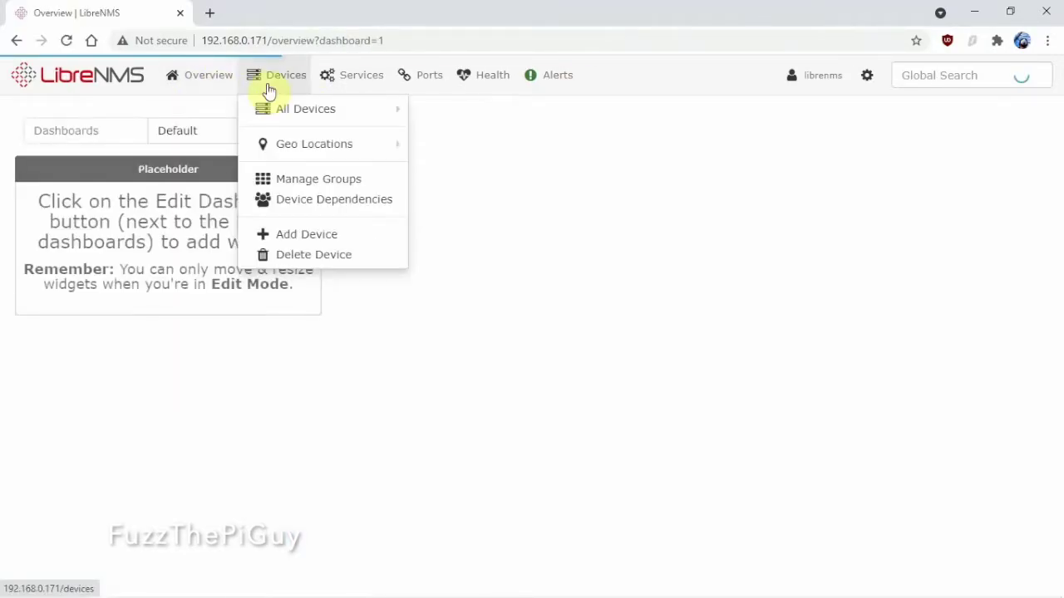
- Open Devices > All Devices, then the 192.168.0.171 device page
mouse_move(270, 83)
left_click(274, 116)
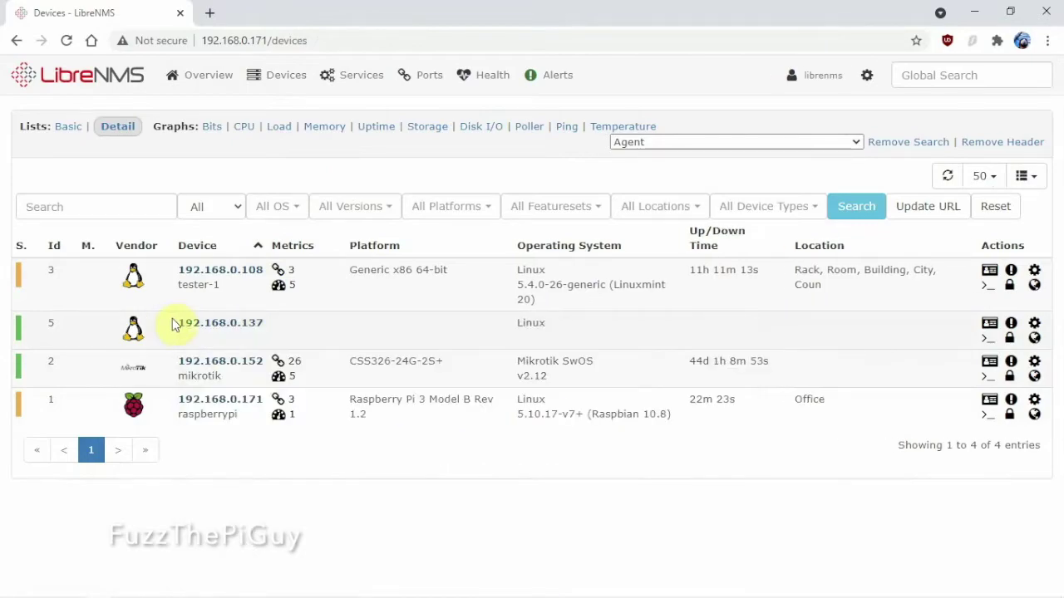
mouse_move(213, 325)
mouse_move(214, 409)
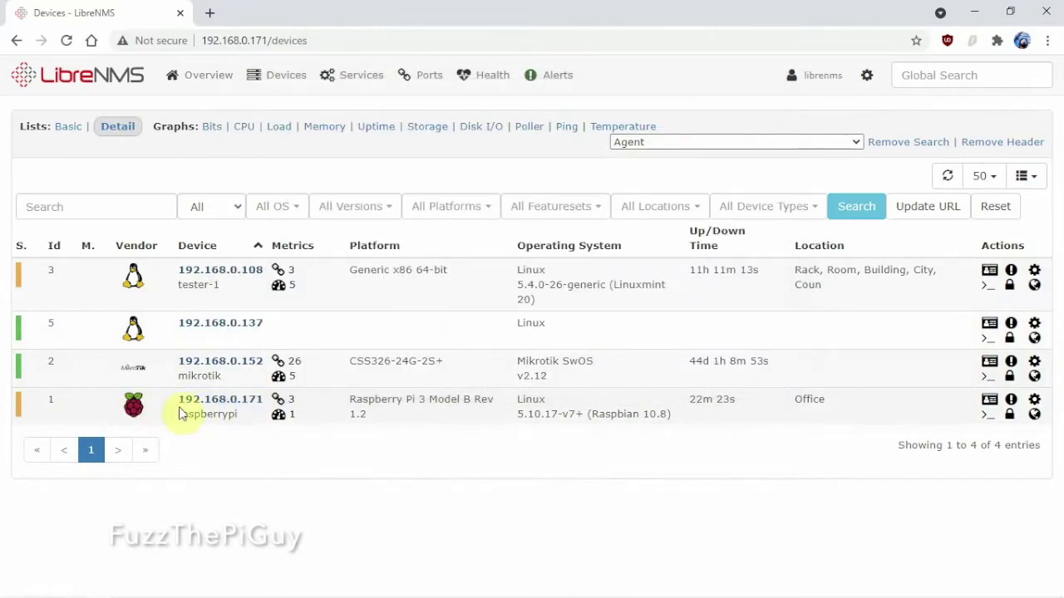
left_click(228, 404)
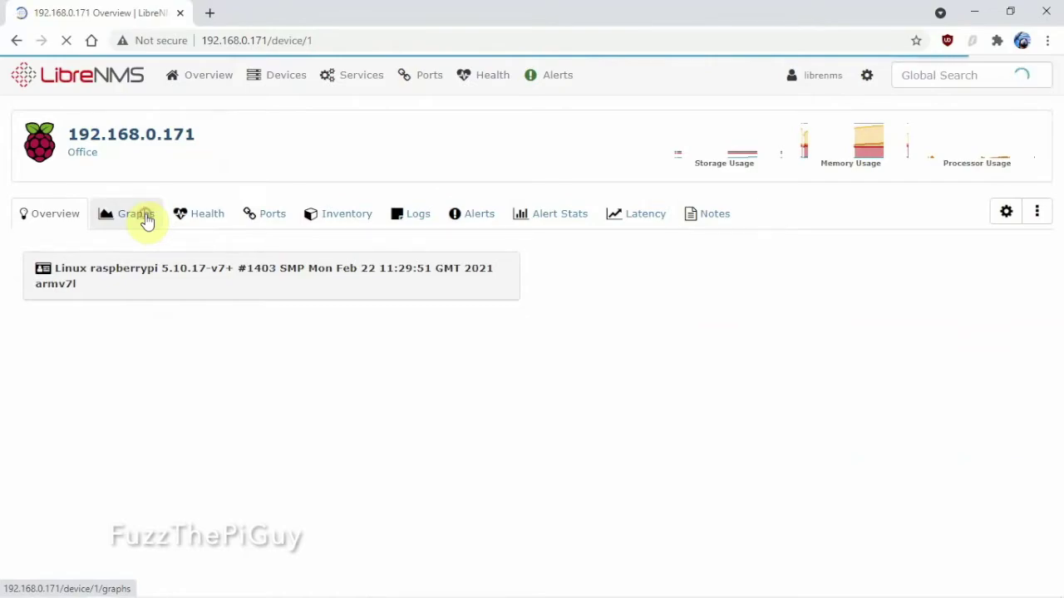
- Browse the 192.168.0.171 device graphs, open the 1-day availability graph, then go back
left_click(146, 219)
scroll(370, 218, "down", 2)
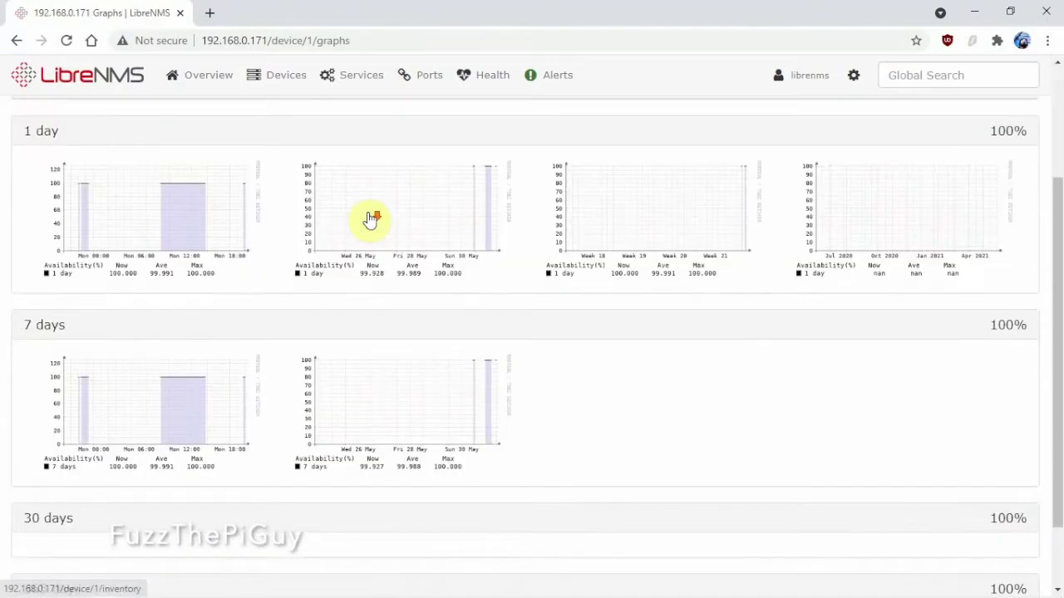
scroll(370, 218, "down", 1)
mouse_move(339, 373)
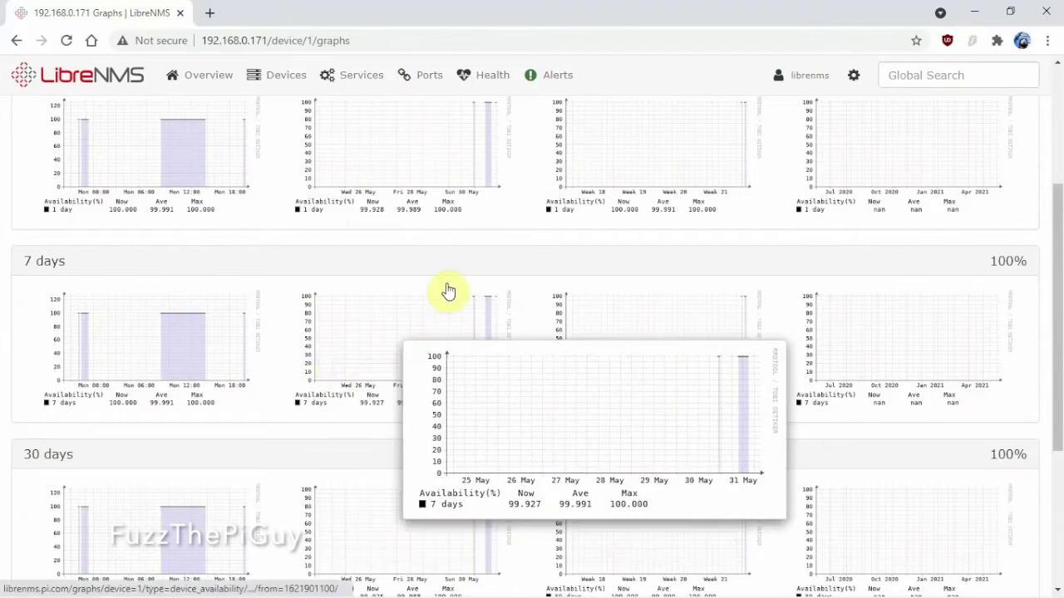
scroll(374, 286, "up", 3)
left_click(159, 380)
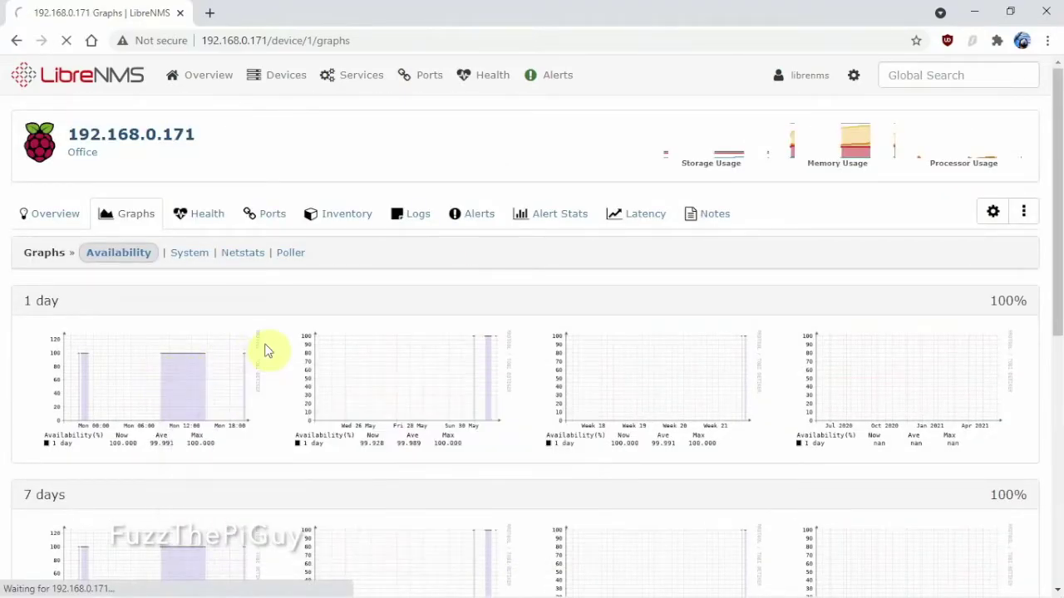
left_click(16, 40)
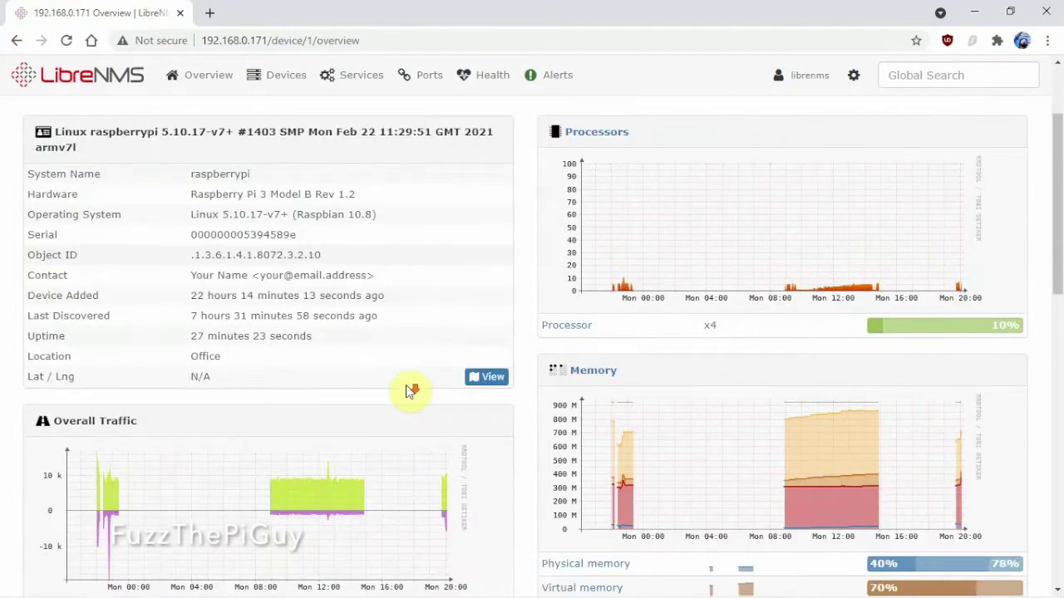
- Scroll through the raspberrypi overview's system details and processor, memory and traffic graphs
scroll(408, 387, "down", 3)
mouse_move(162, 295)
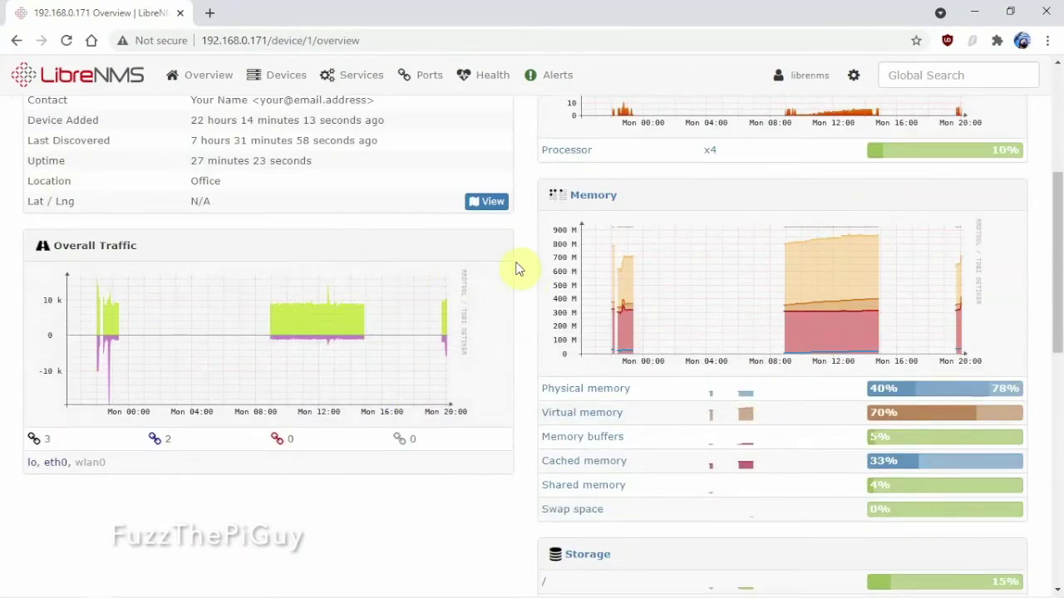
scroll(490, 354, "down", 2)
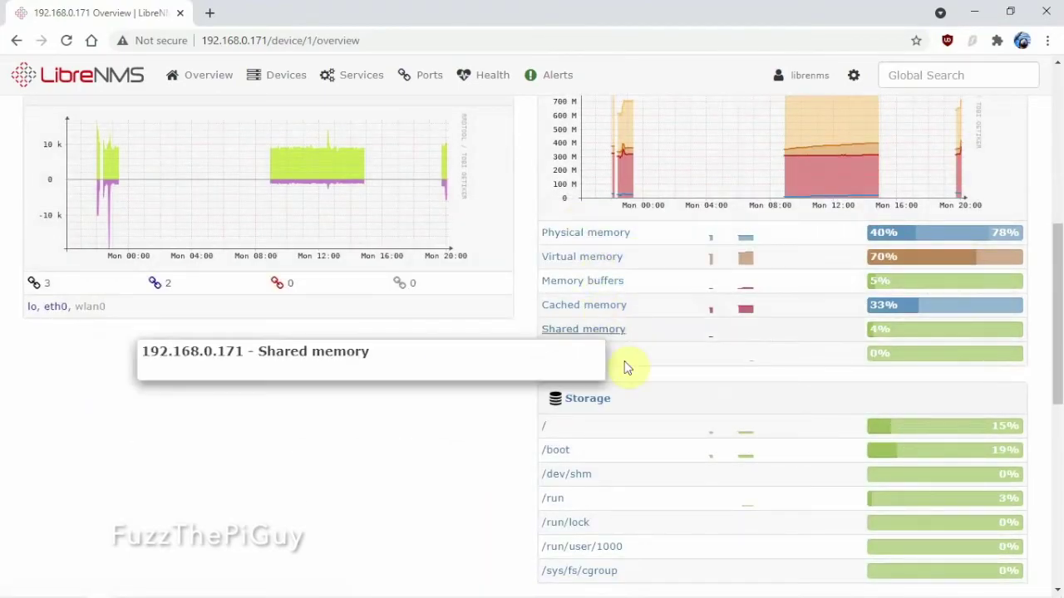
scroll(640, 378, "down", 2)
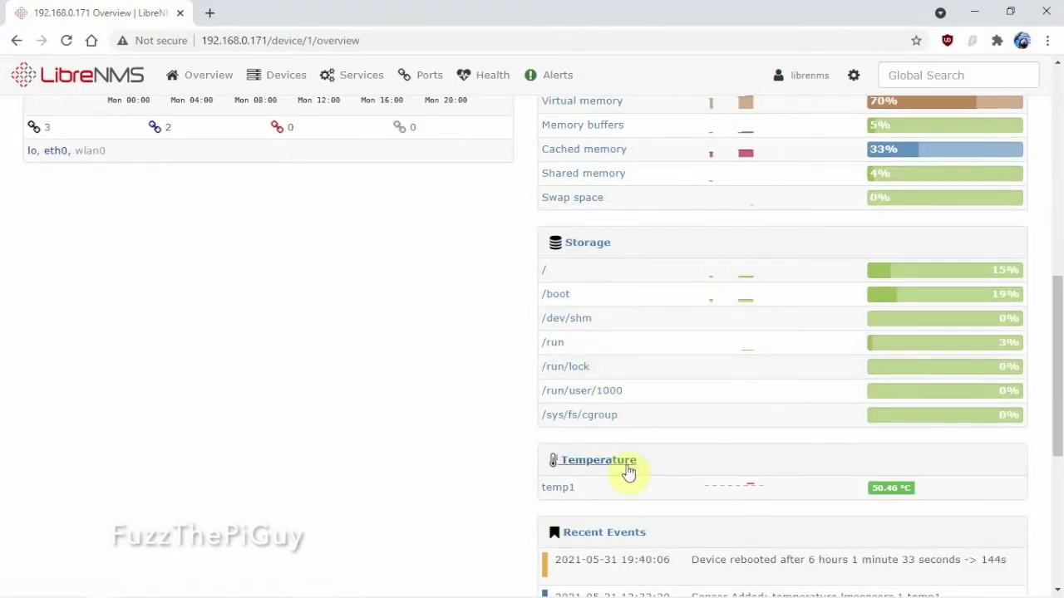
scroll(630, 470, "down", 2)
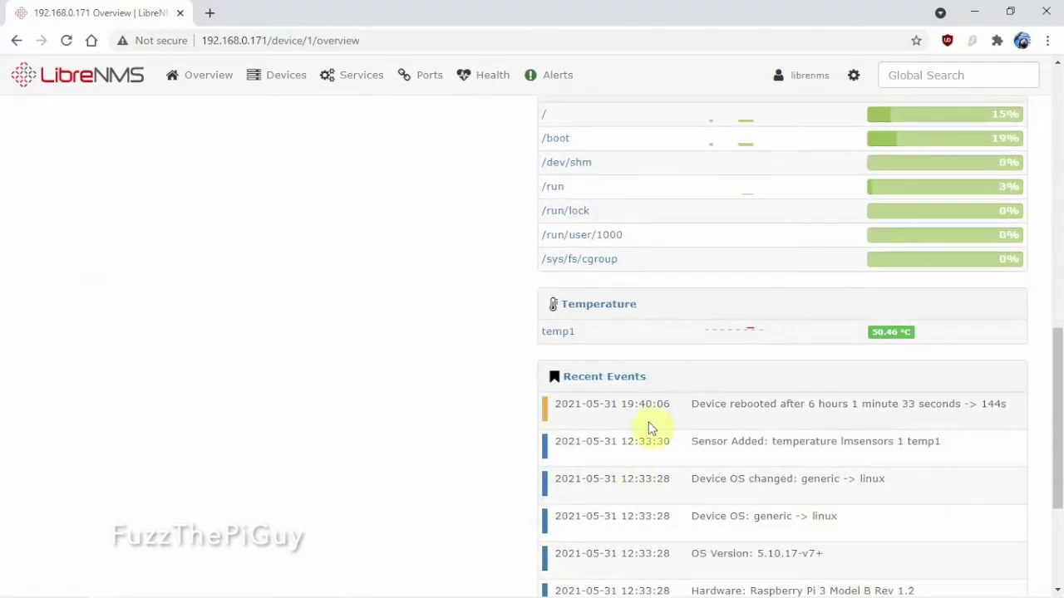
scroll(672, 410, "down", 3)
- Return to All Devices, where 192.168.0.137 (nas) shows as Generic ARMv7 running Linux 5.4.83-v7l+
scroll(672, 410, "up", 12)
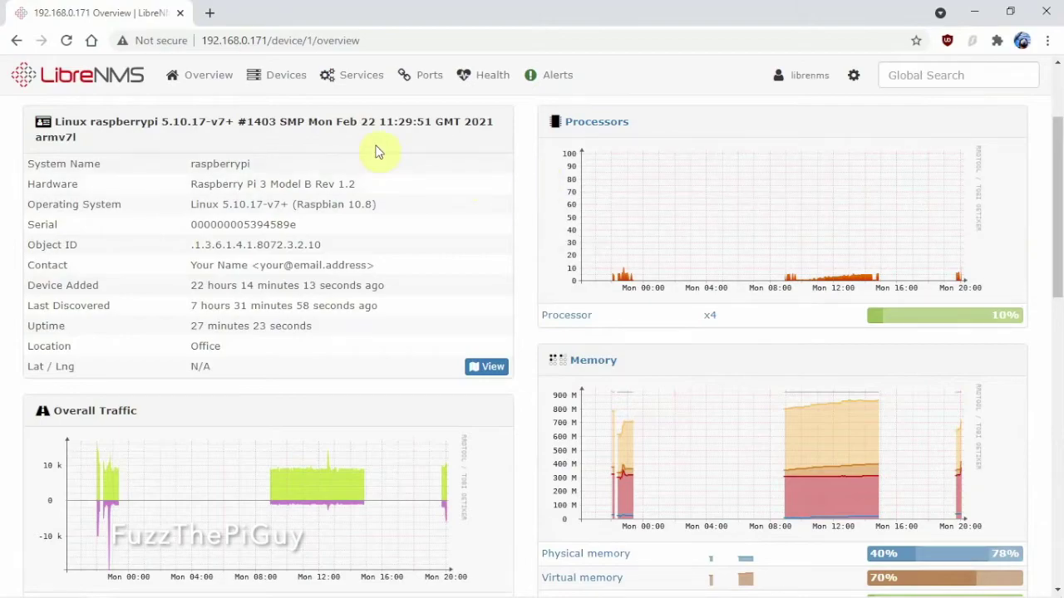
mouse_move(287, 86)
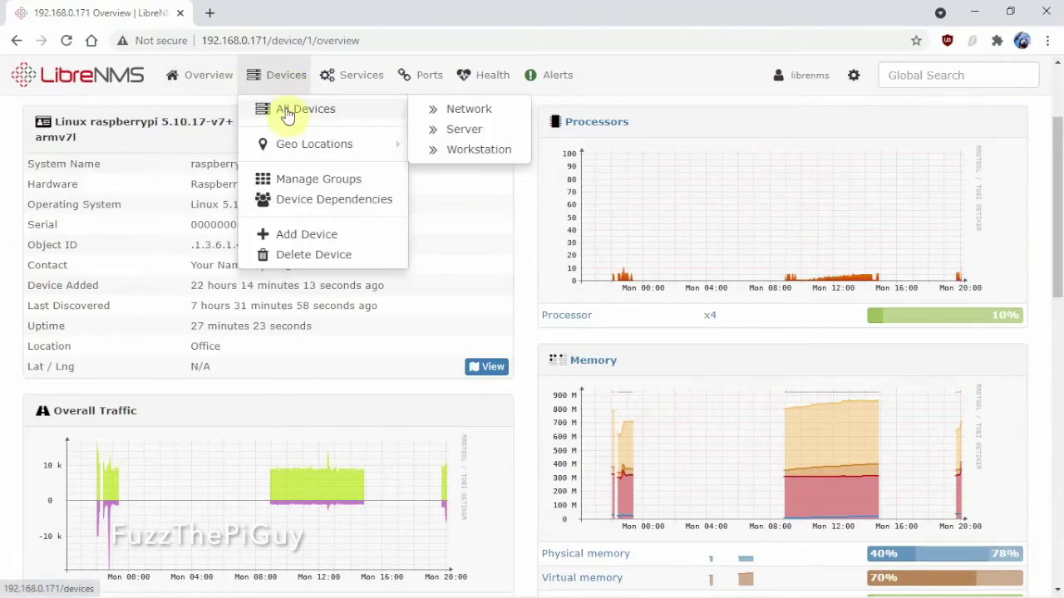
left_click(287, 112)
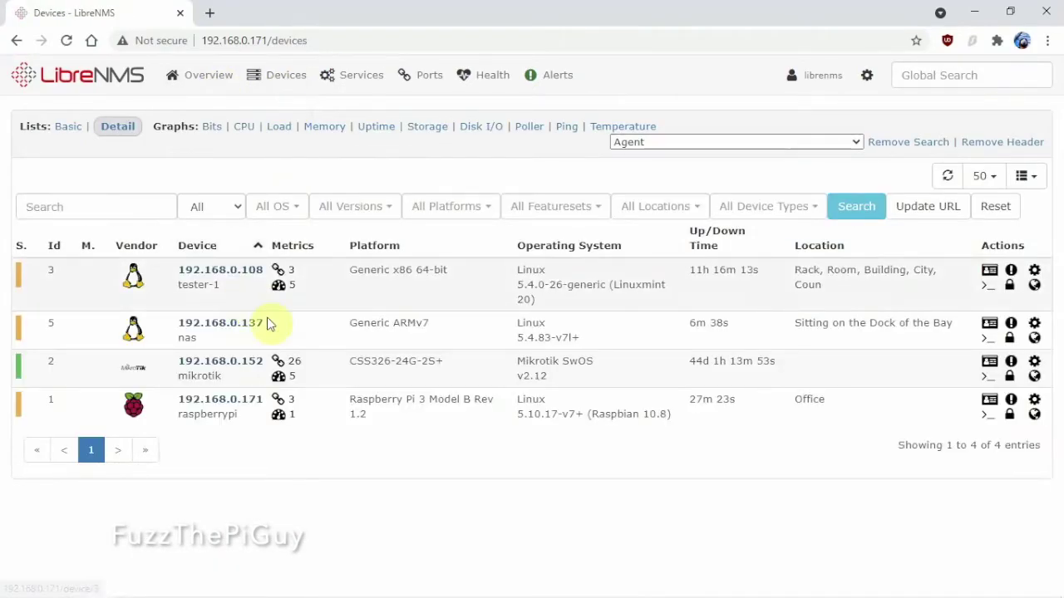
- Open switch 192.168.0.152 (CSS326-24G-2S+ SwOS v2.12), scan its Ports list, then return to Overview
left_click(238, 368)
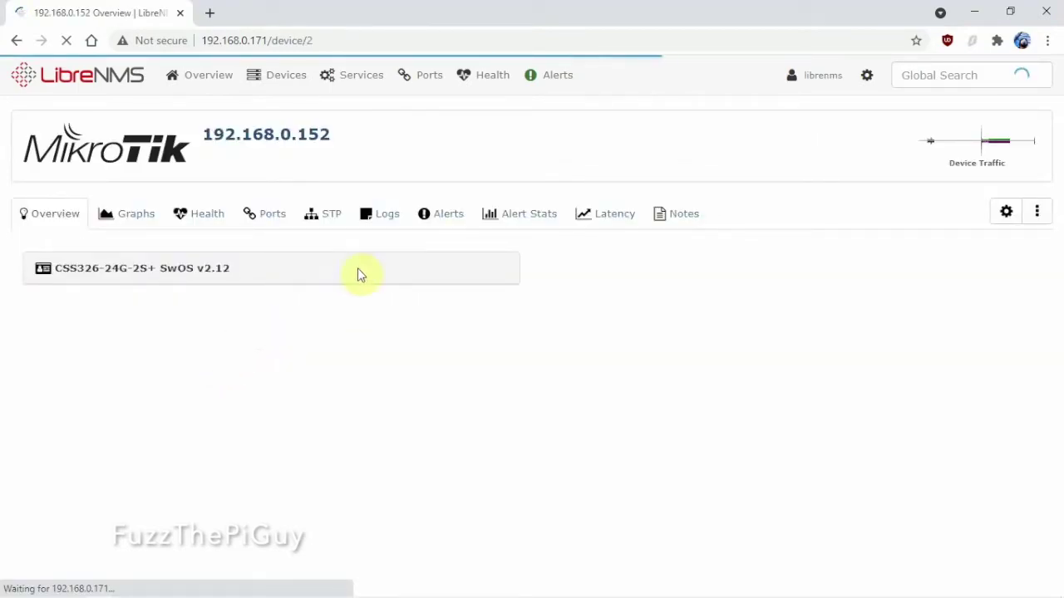
left_click(269, 219)
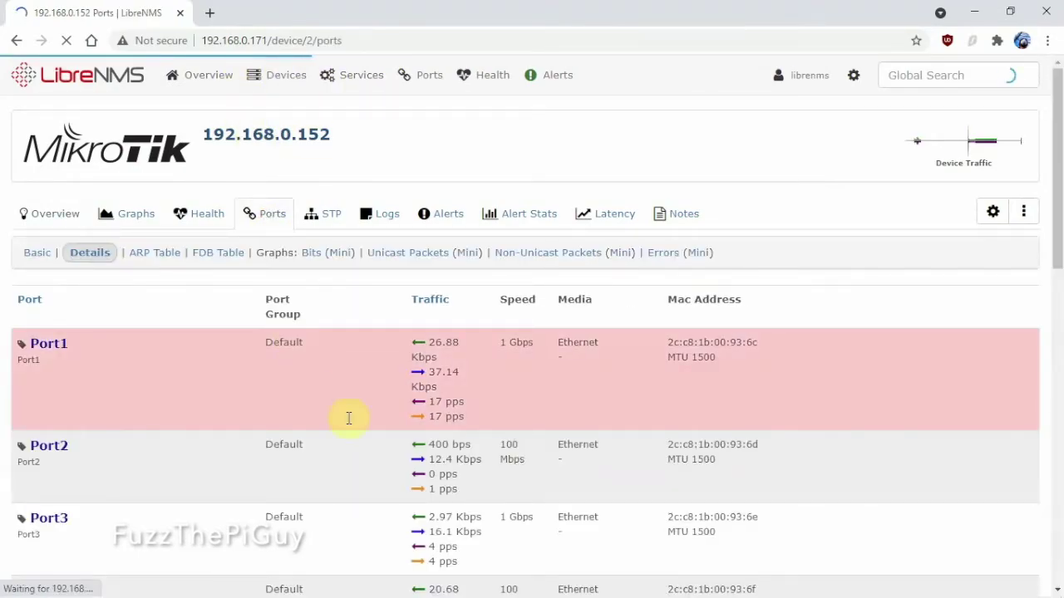
scroll(304, 378, "down", 2)
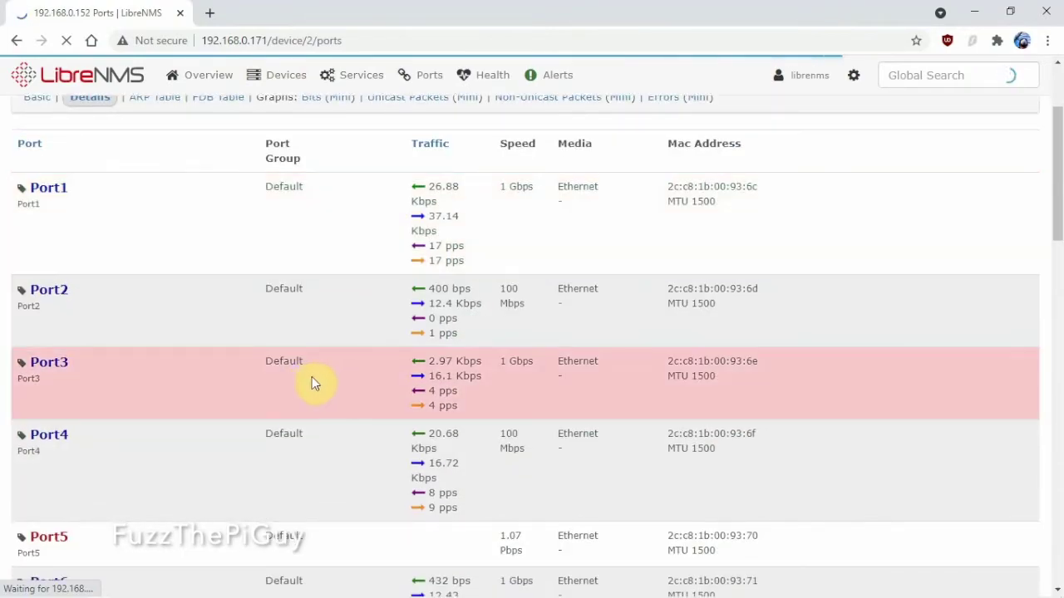
scroll(490, 249, "down", 6)
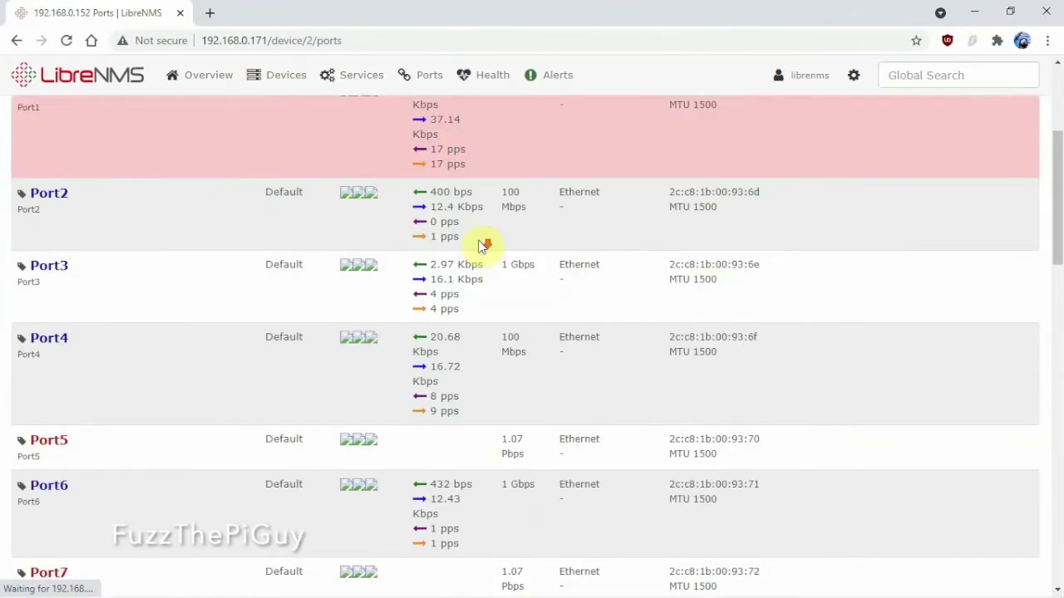
scroll(466, 342, "down", 2)
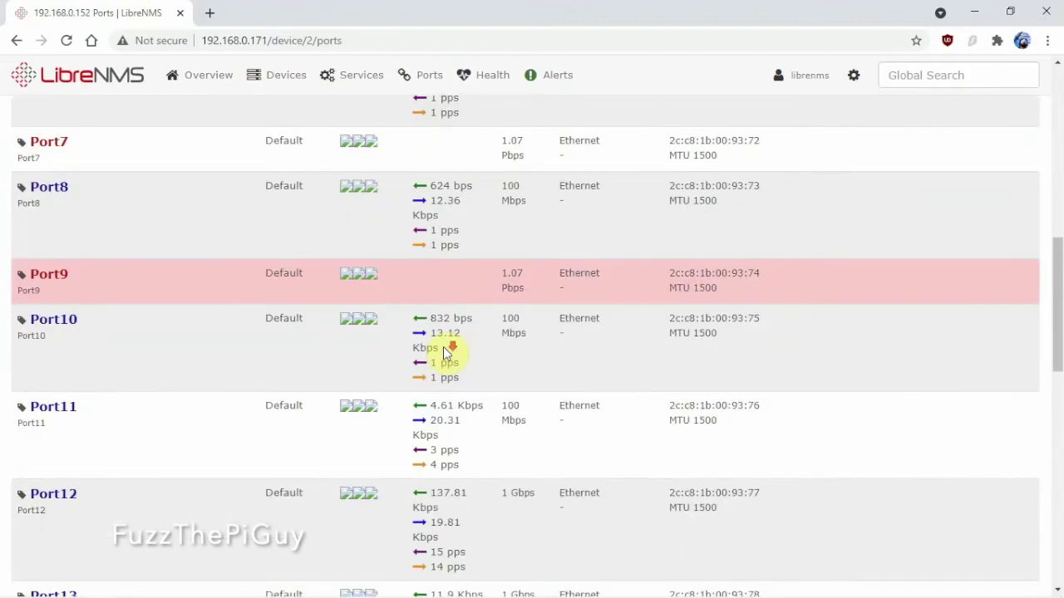
scroll(443, 346, "down", 6)
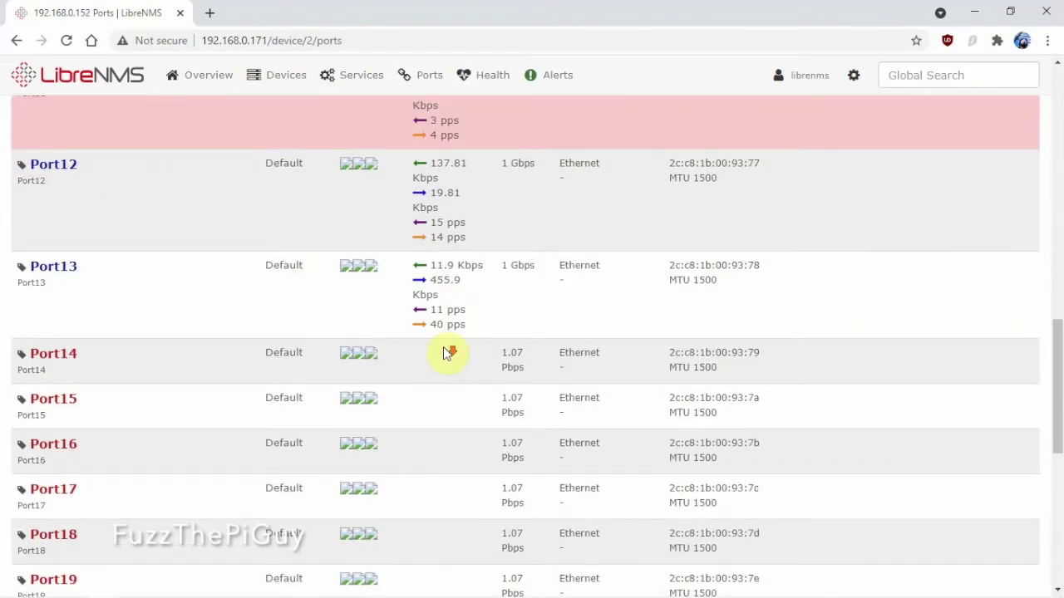
scroll(443, 349, "down", 3)
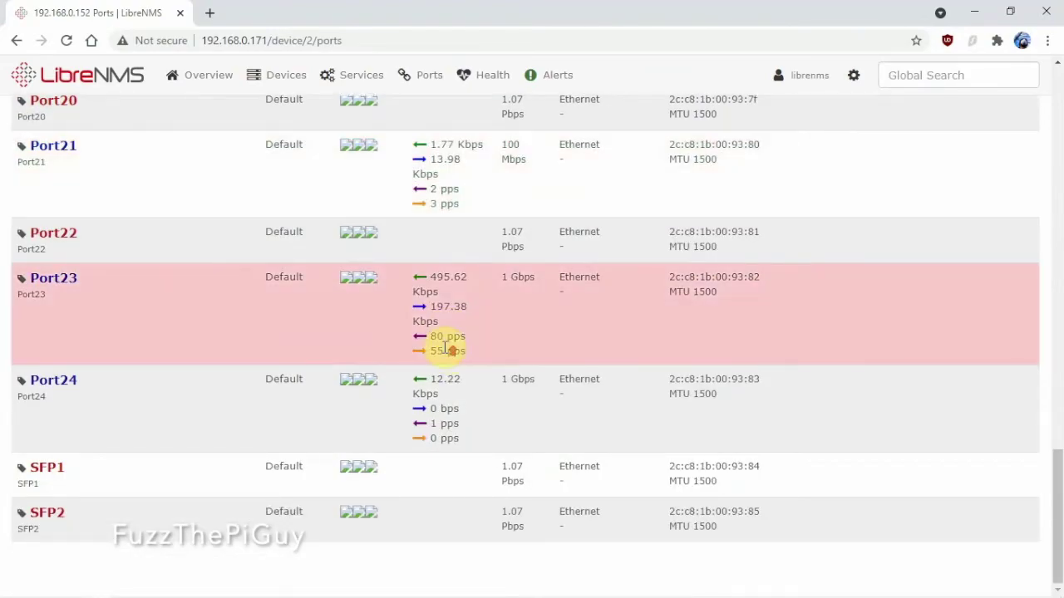
scroll(443, 349, "up", 18)
left_click(415, 336)
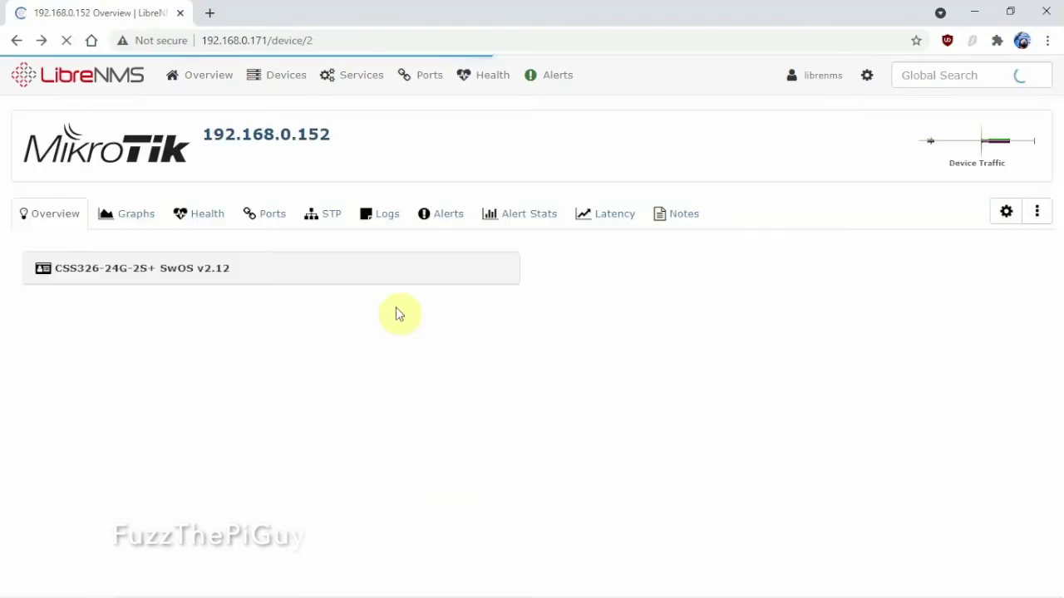
- Check the switch's availability graphs, all at 100%
left_click(133, 223)
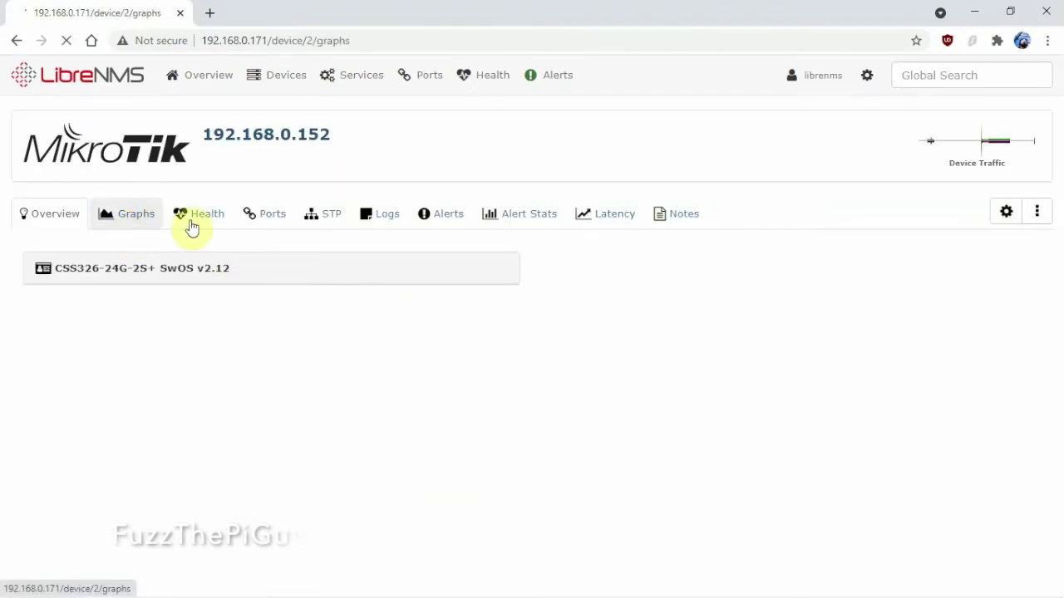
scroll(418, 327, "down", 3)
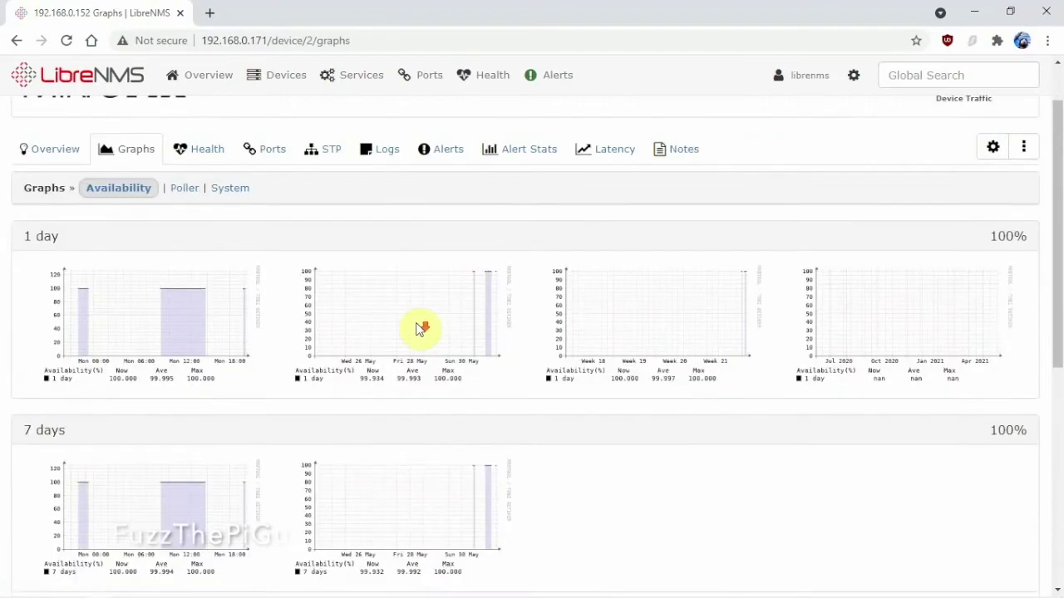
scroll(499, 411, "up", 3)
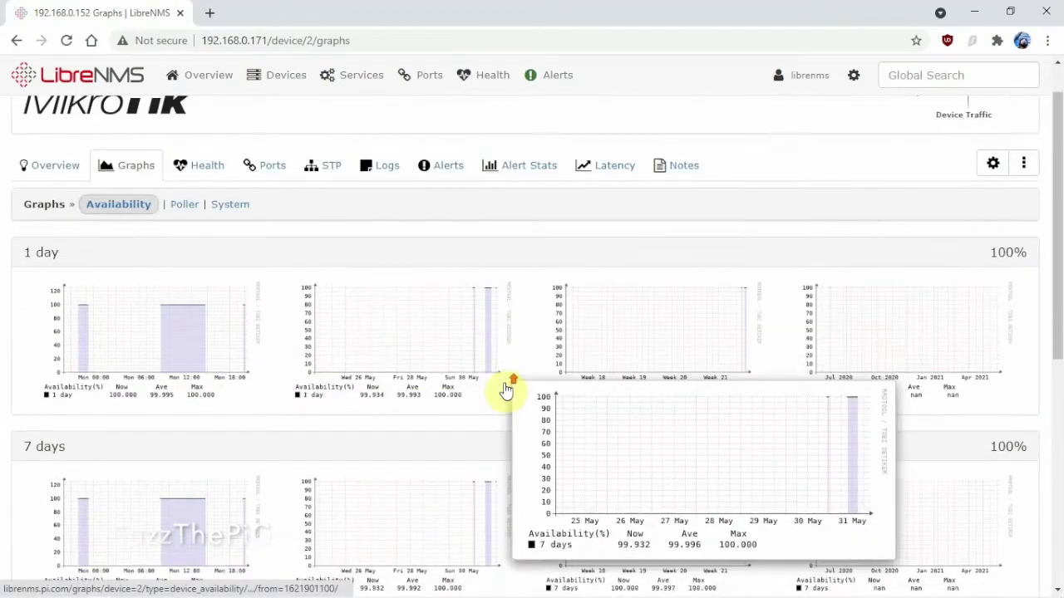
- Go to the Default overview dashboard with its placeholder widget
mouse_move(200, 74)
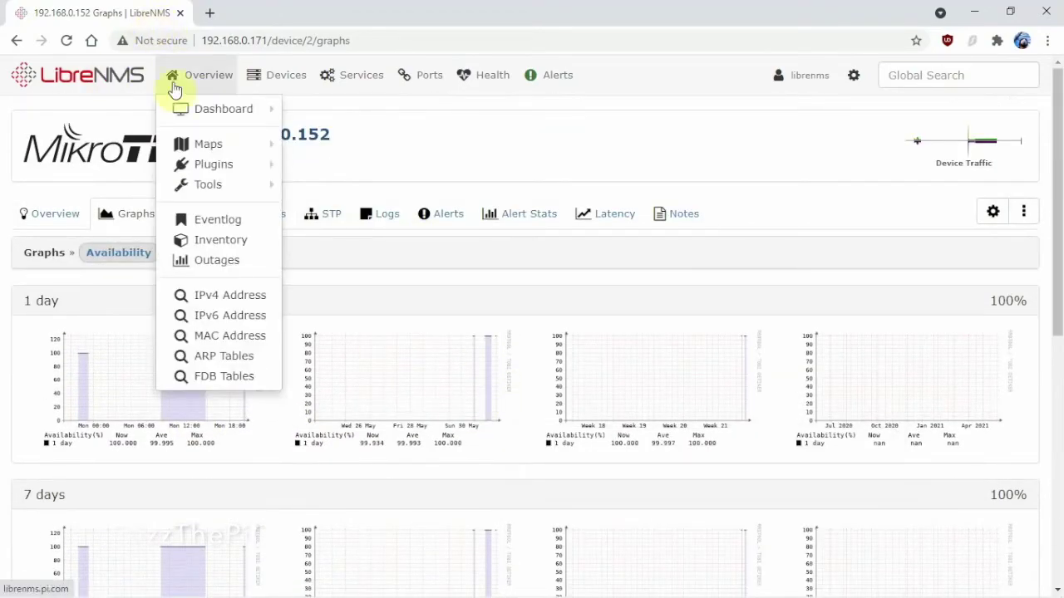
mouse_move(269, 116)
left_click(328, 109)
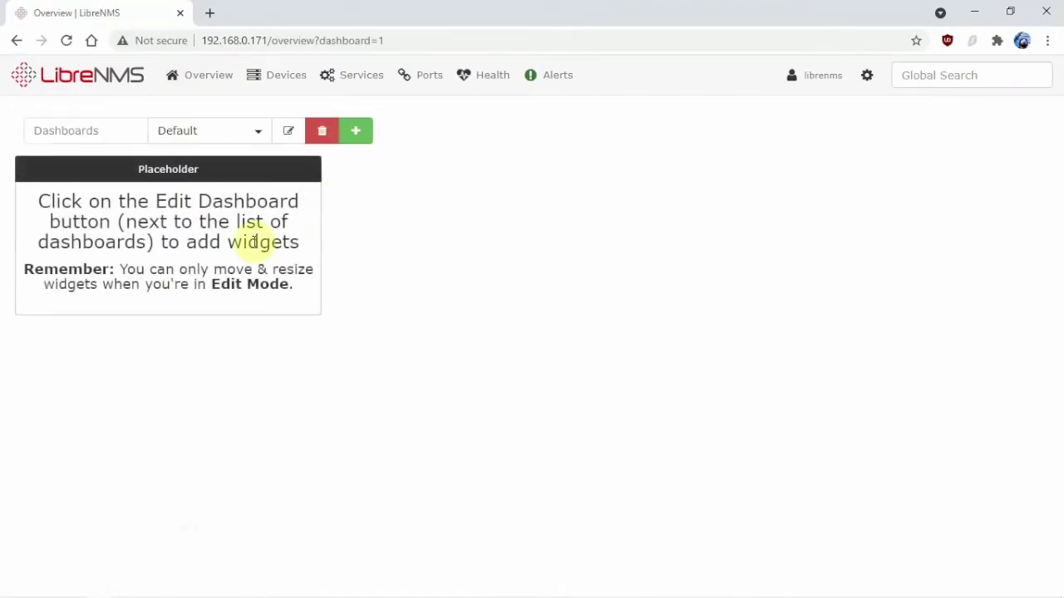
mouse_move(288, 83)
mouse_move(290, 110)
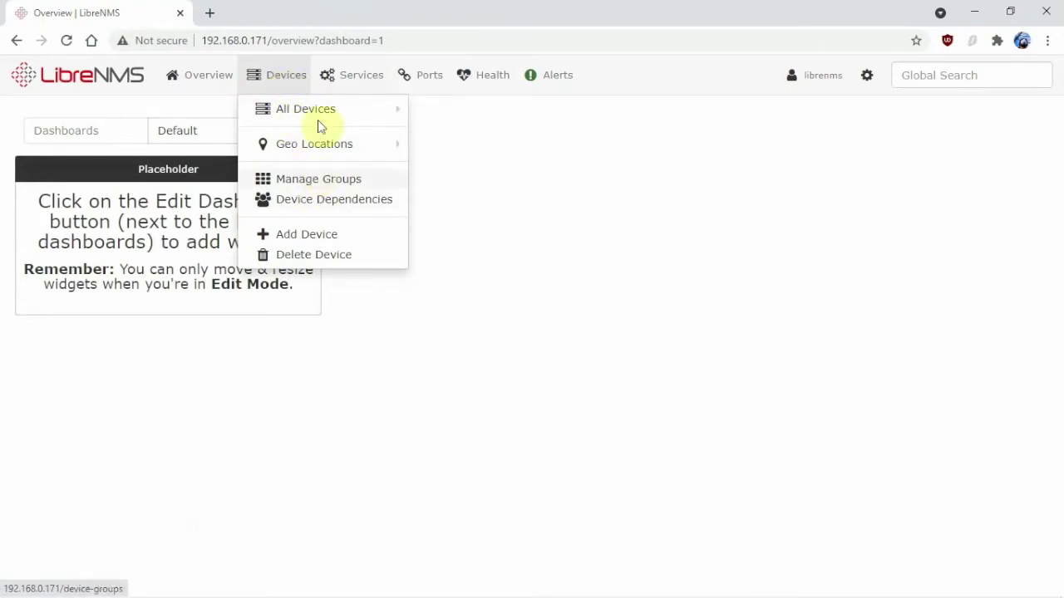
- Show All Devices again: four devices, with 192.168.0.137 reporting no processors or storage yet
left_click(315, 111)
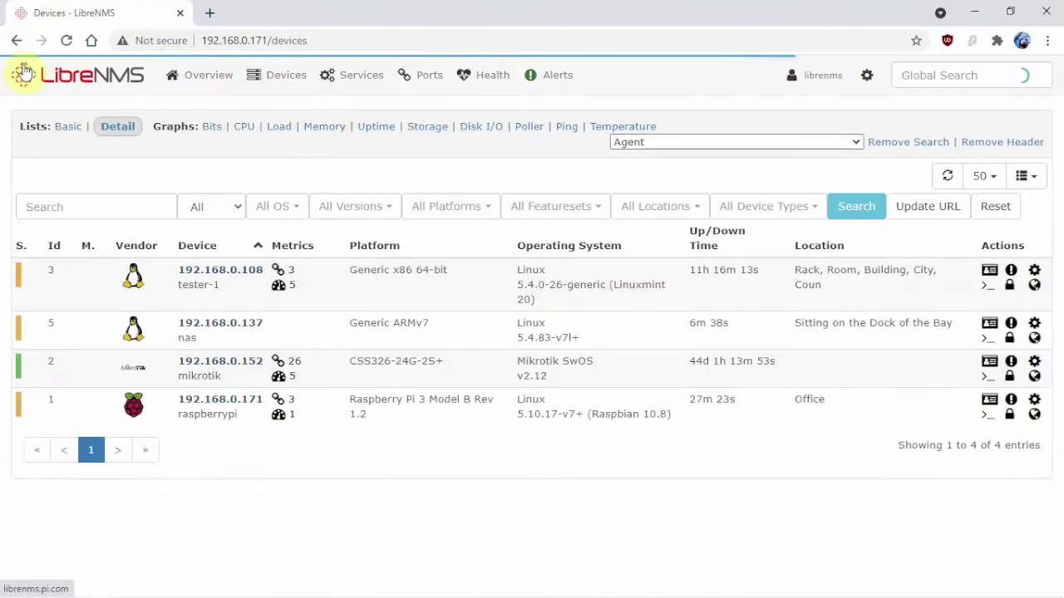
mouse_move(199, 77)
mouse_move(210, 142)
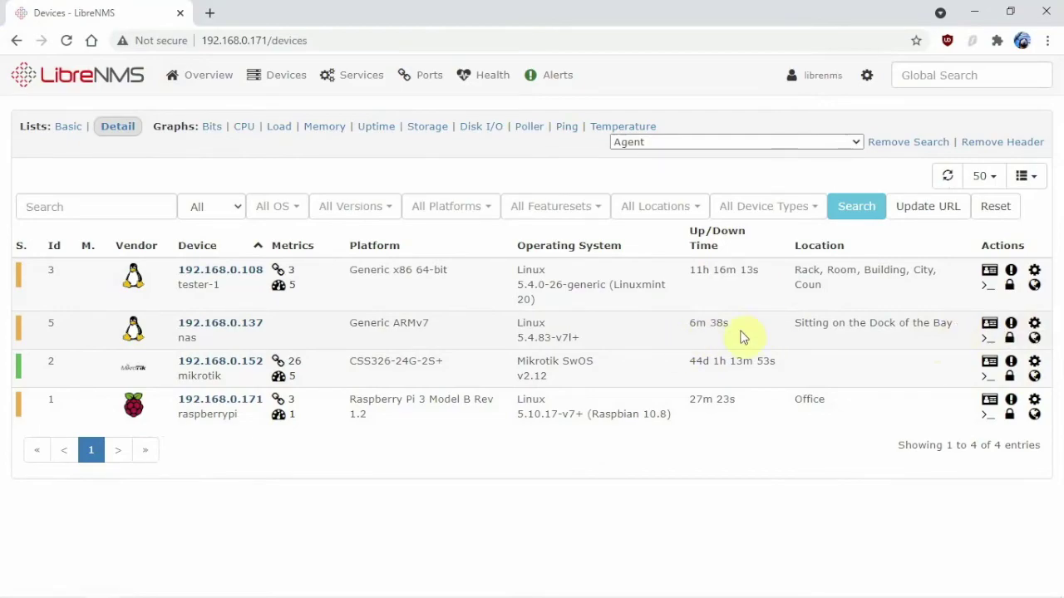
- Open the 192.168.0.137 device's settings via the gear icon in its Actions column
left_click(1035, 324)
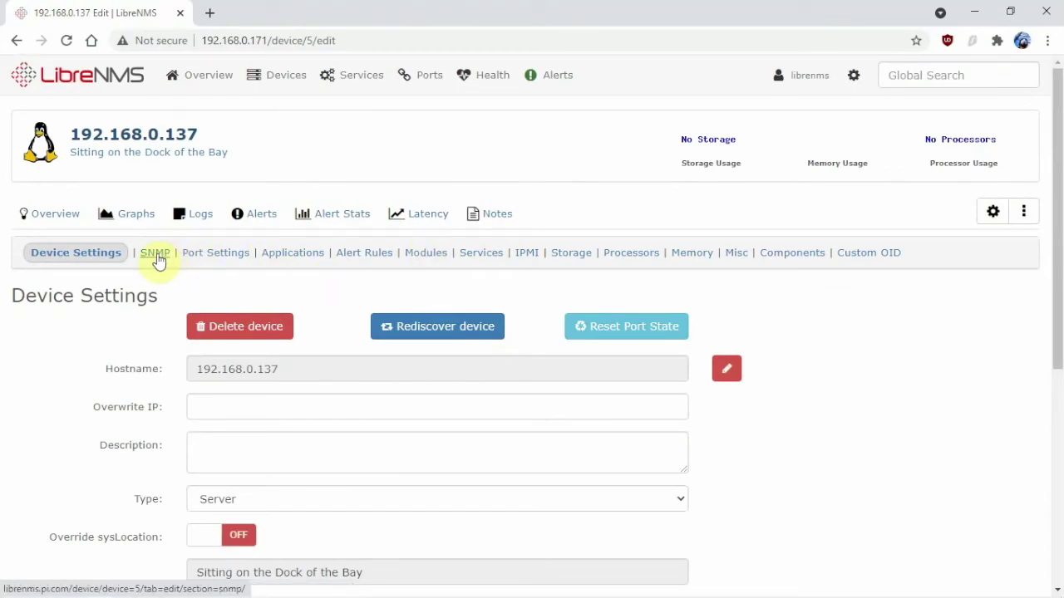
scroll(367, 366, "down", 5)
scroll(372, 371, "up", 5)
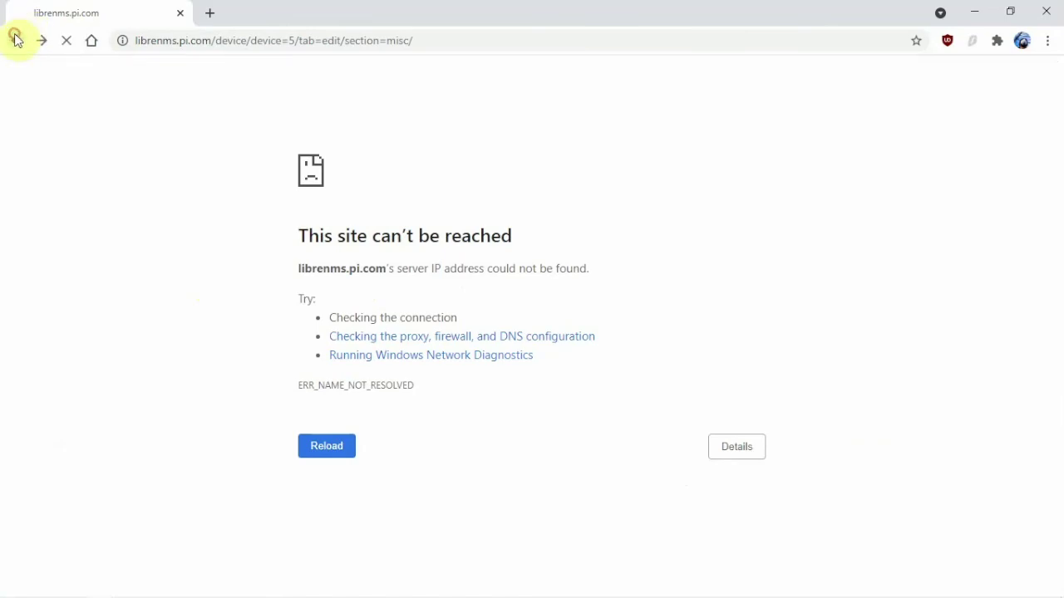
- Go back from the error page to the Device Settings page showing type Server
left_click(15, 40)
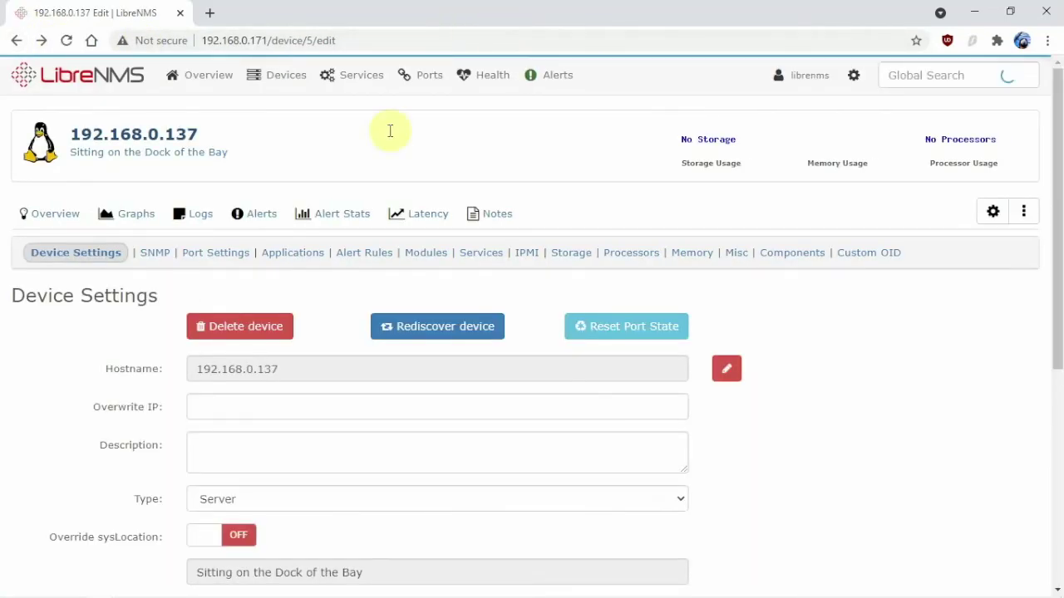
mouse_move(420, 75)
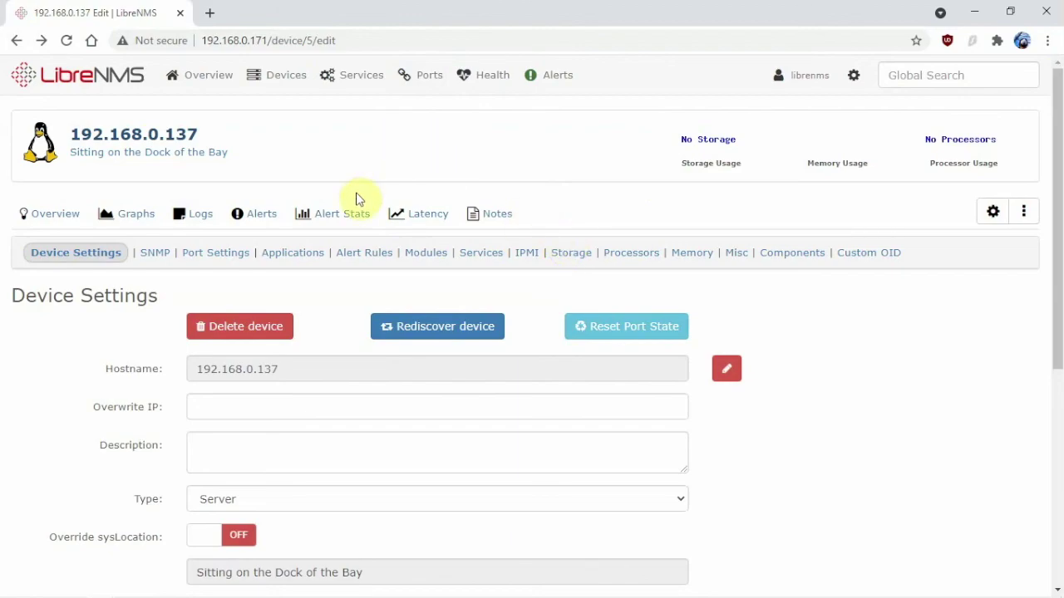
mouse_move(300, 94)
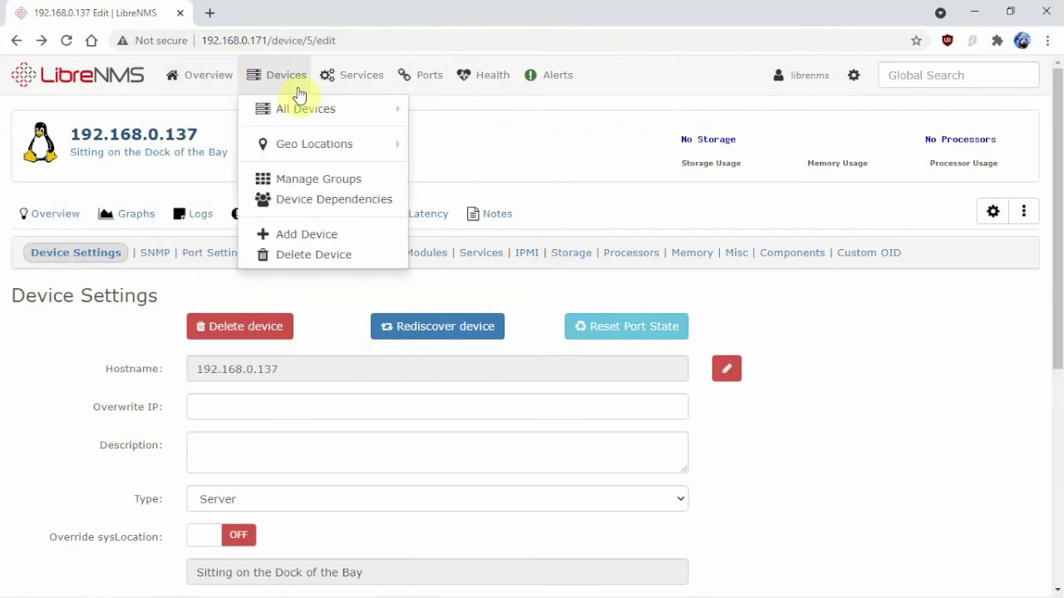
left_click(353, 18)
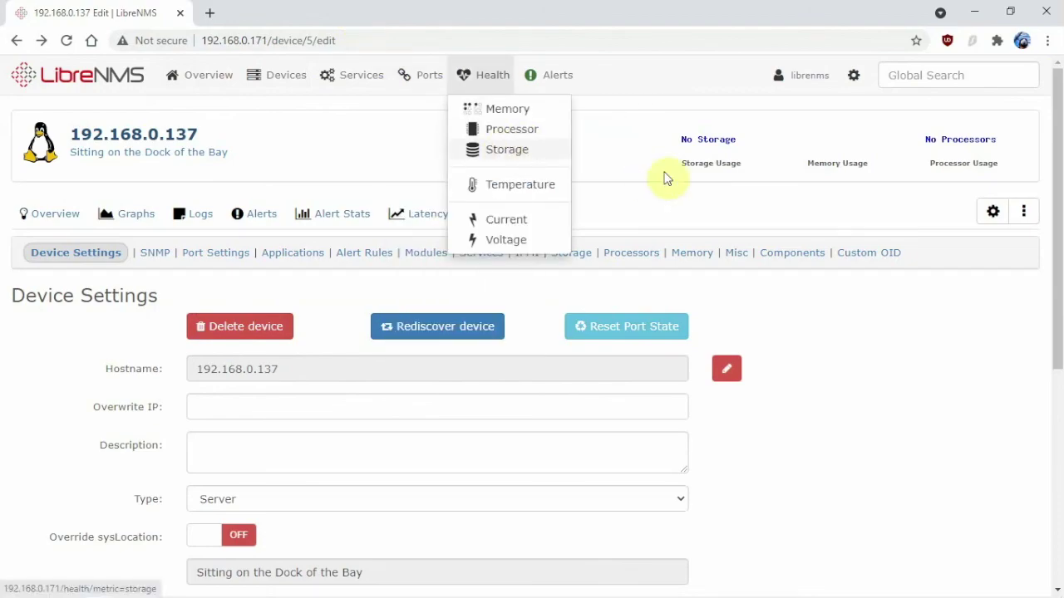